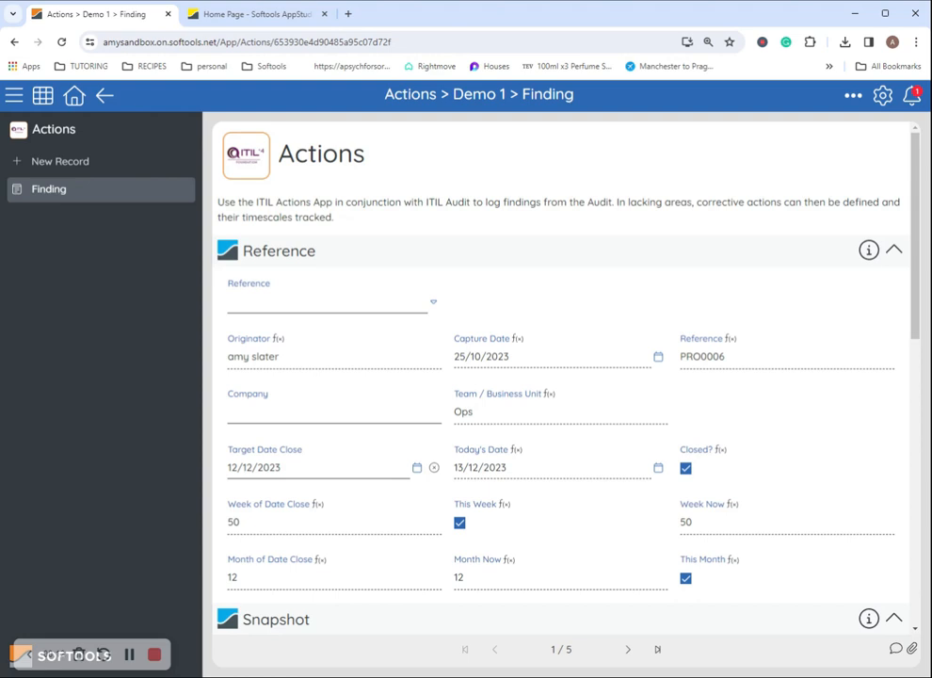
Browse the Accelerated Product [DEMO] project and its linked findings, then return to the projects list
left_click(130, 654)
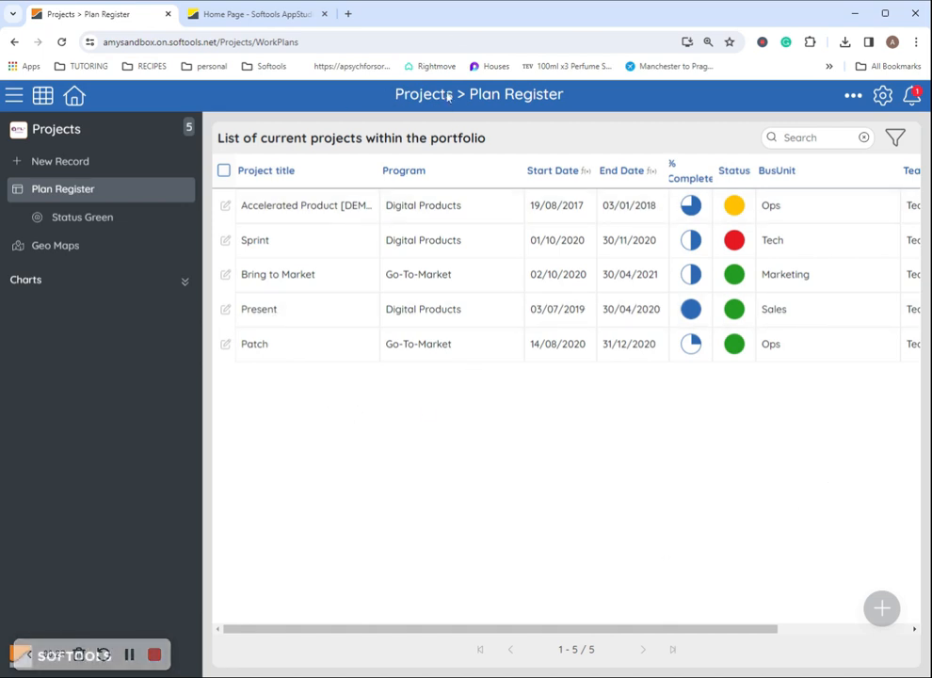
left_click(225, 205)
scroll(389, 308, "down", 2)
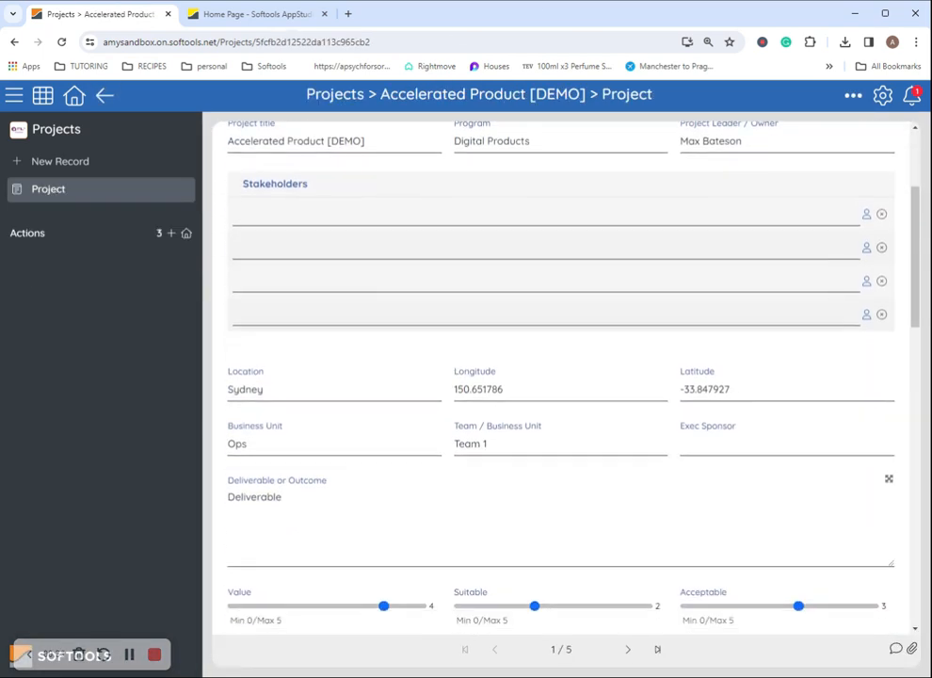
scroll(386, 310, "down", 10)
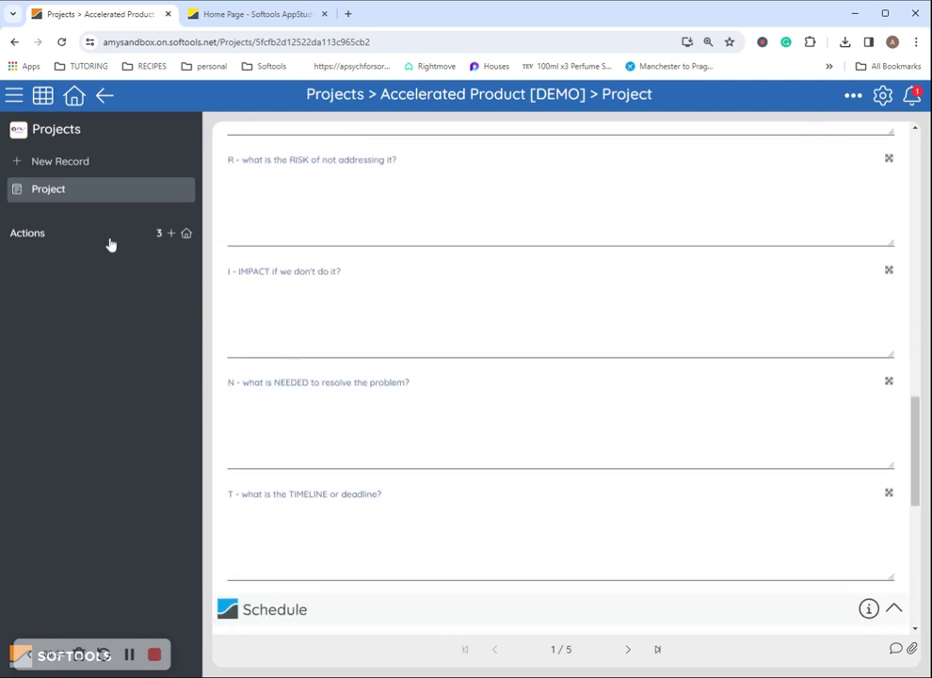
left_click(109, 242)
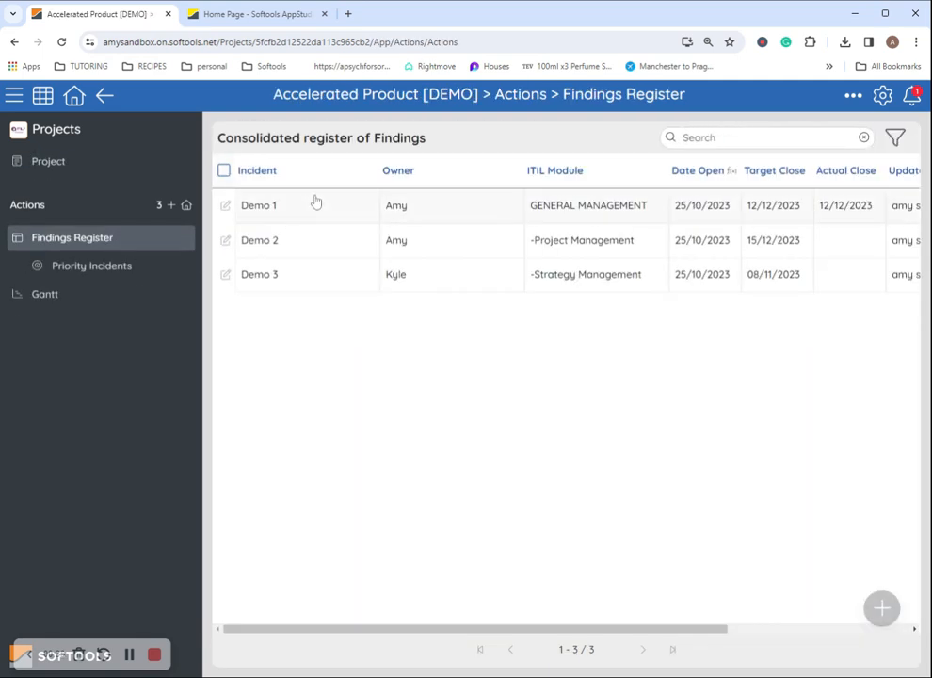
left_click(74, 95)
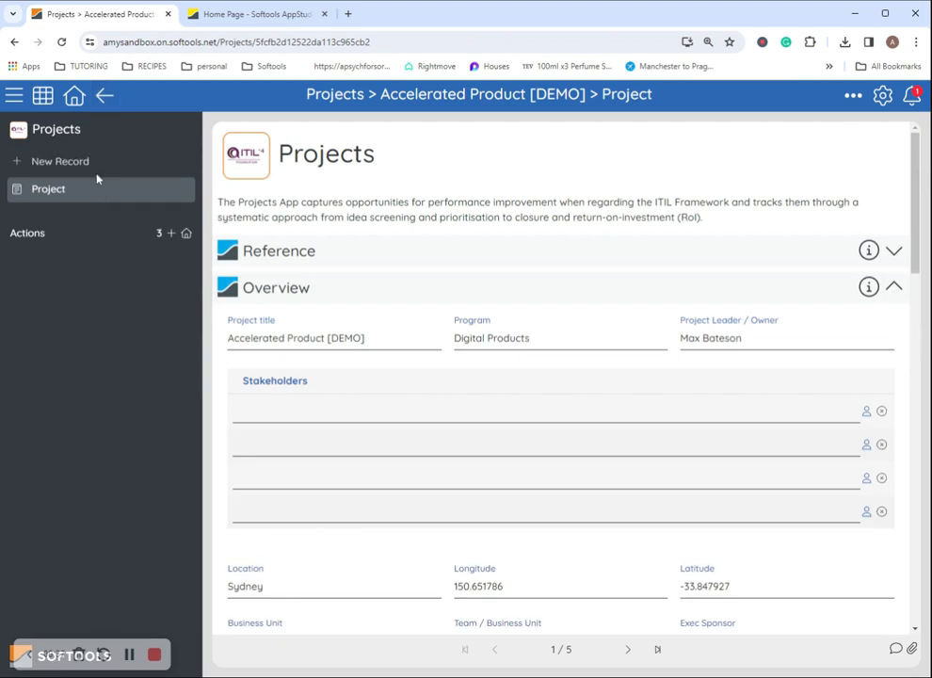
left_click(102, 94)
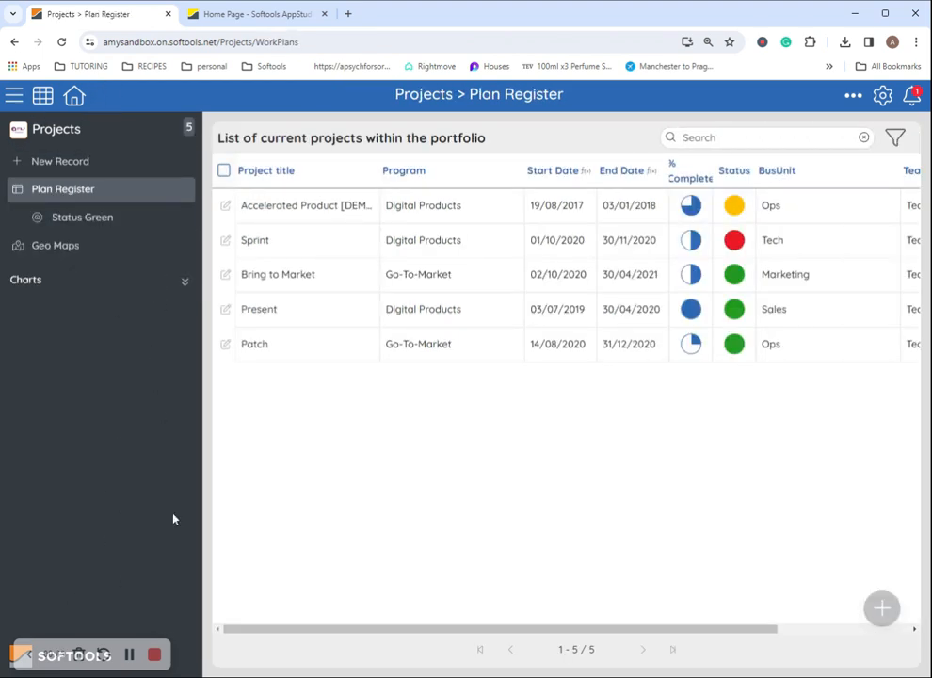
Open the Demo 1 finding record and look over its Reference section
left_click(129, 654)
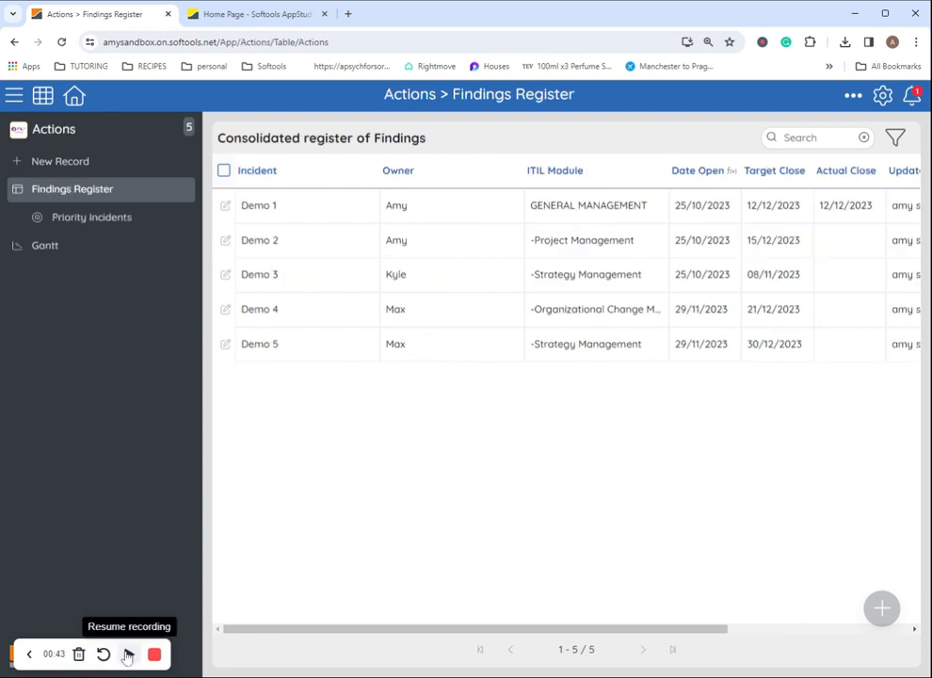
left_click(226, 207)
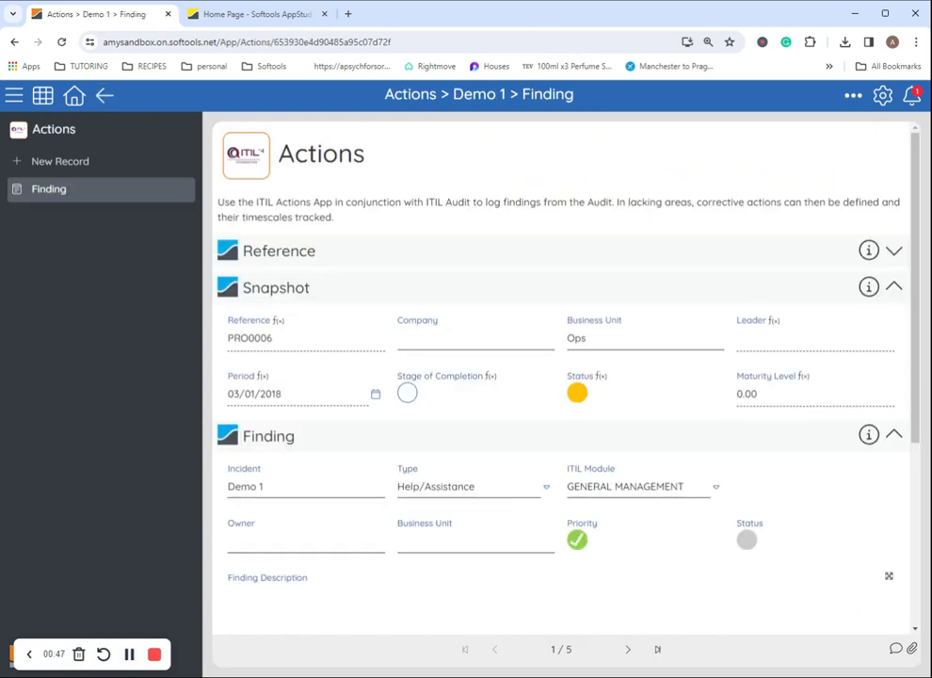
left_click(576, 267)
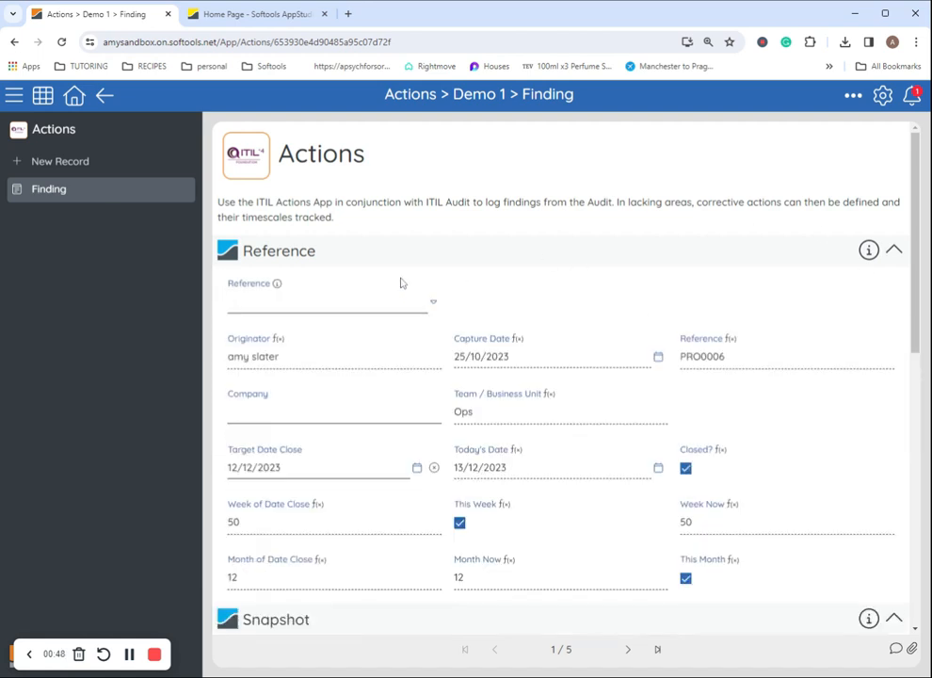
left_click(305, 262)
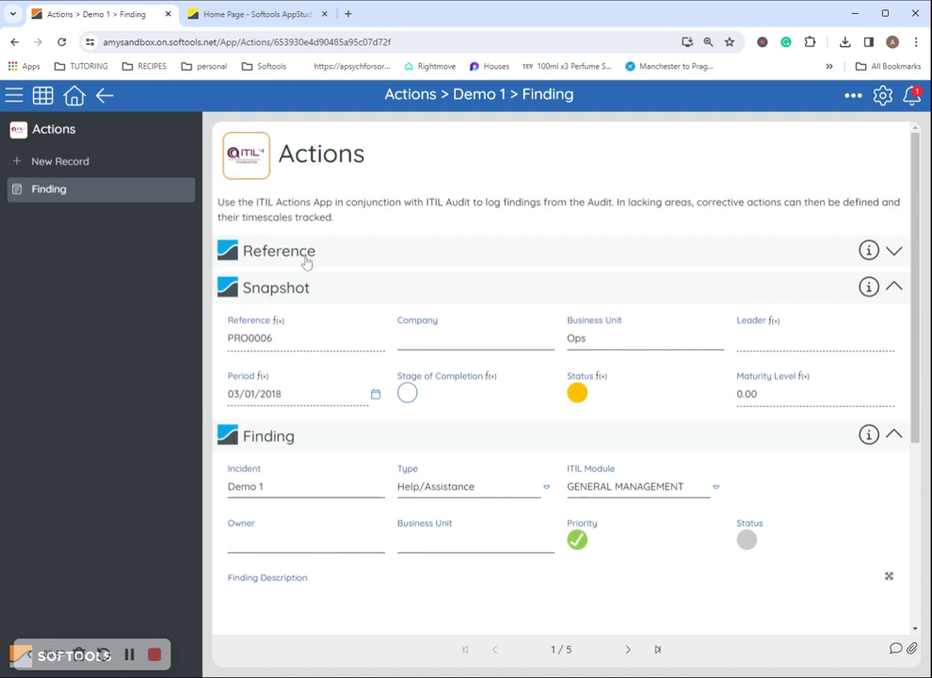
scroll(640, 489, "down", 5)
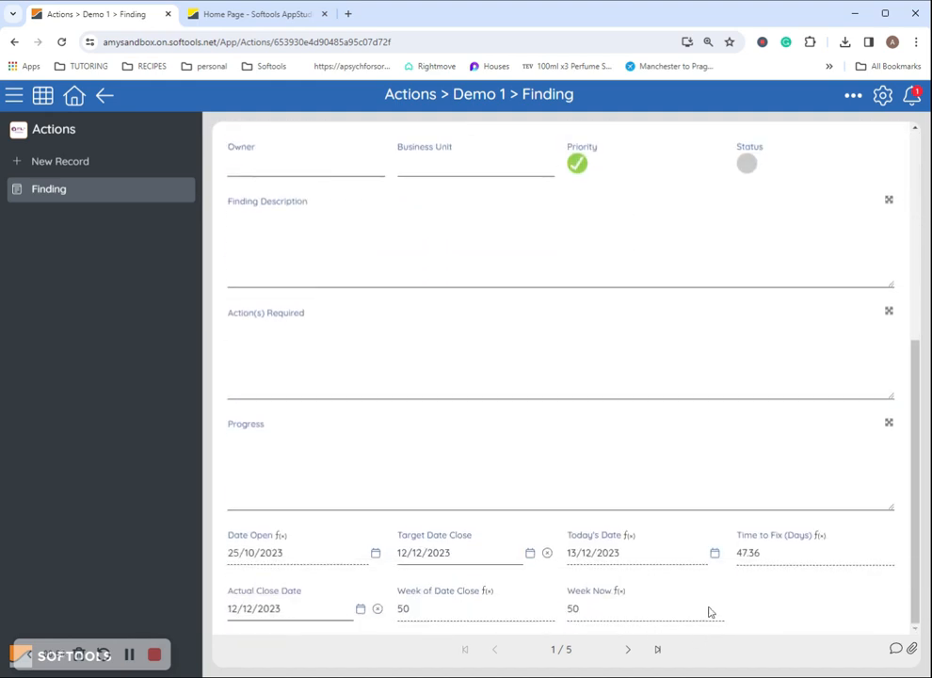
scroll(504, 308, "up", 2)
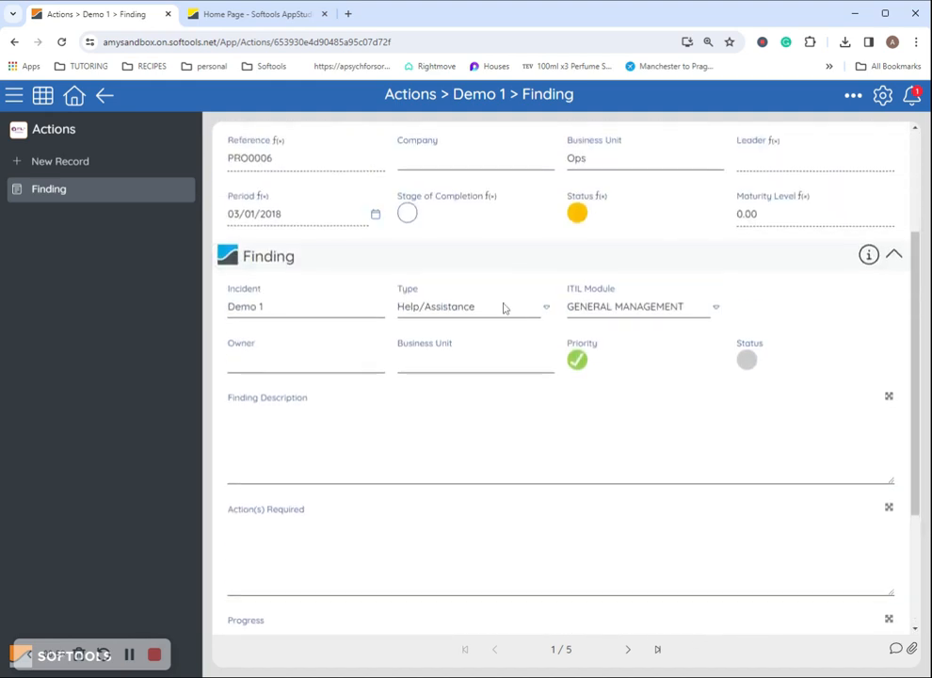
scroll(504, 308, "up", 2)
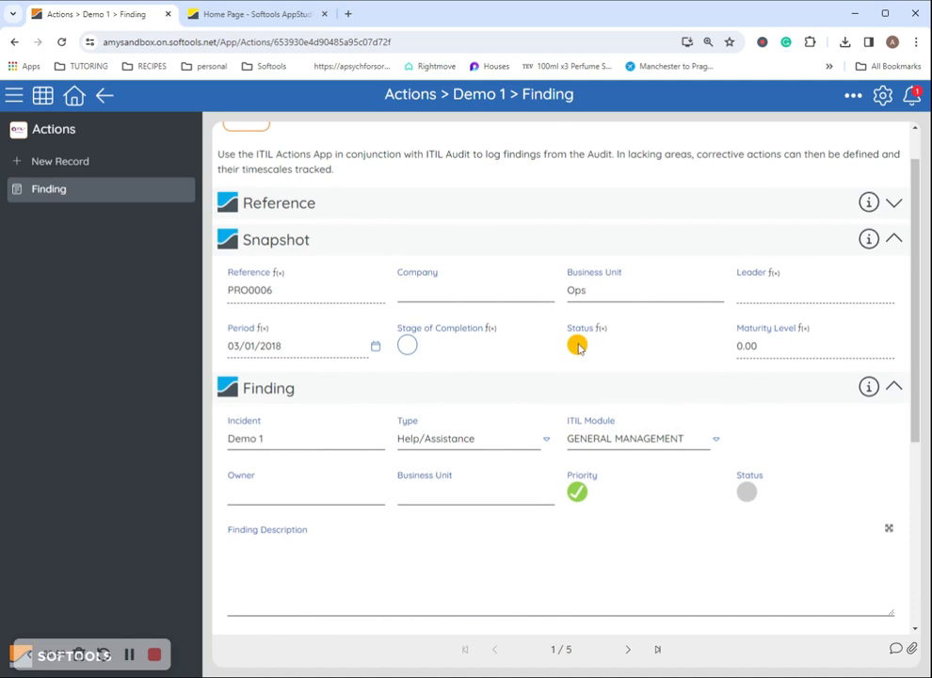
Open the Closed? field's configuration in App Studio from the Reference section
left_click(367, 211)
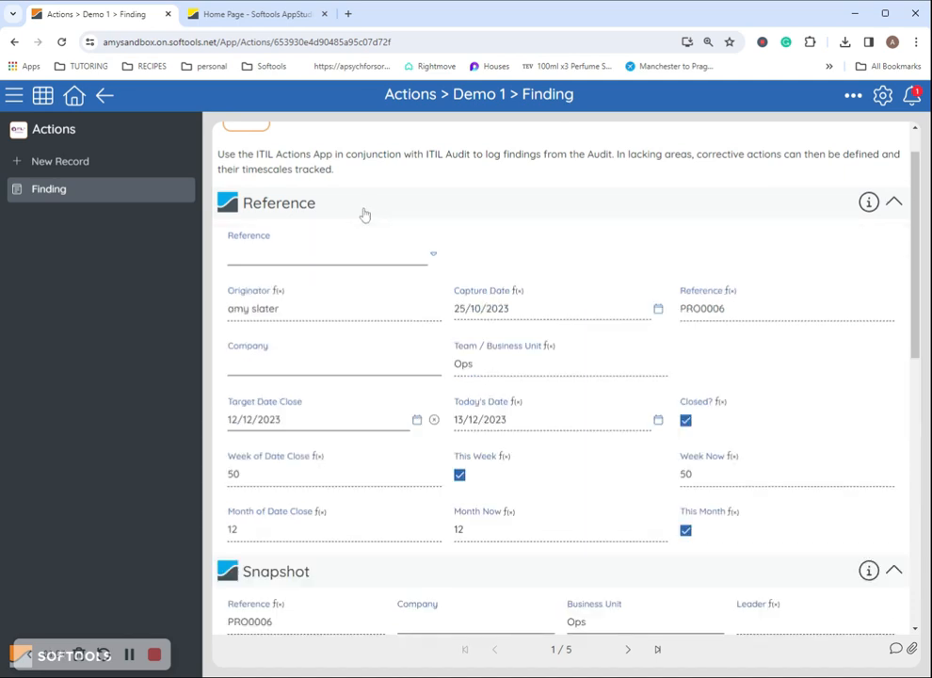
left_click(733, 402)
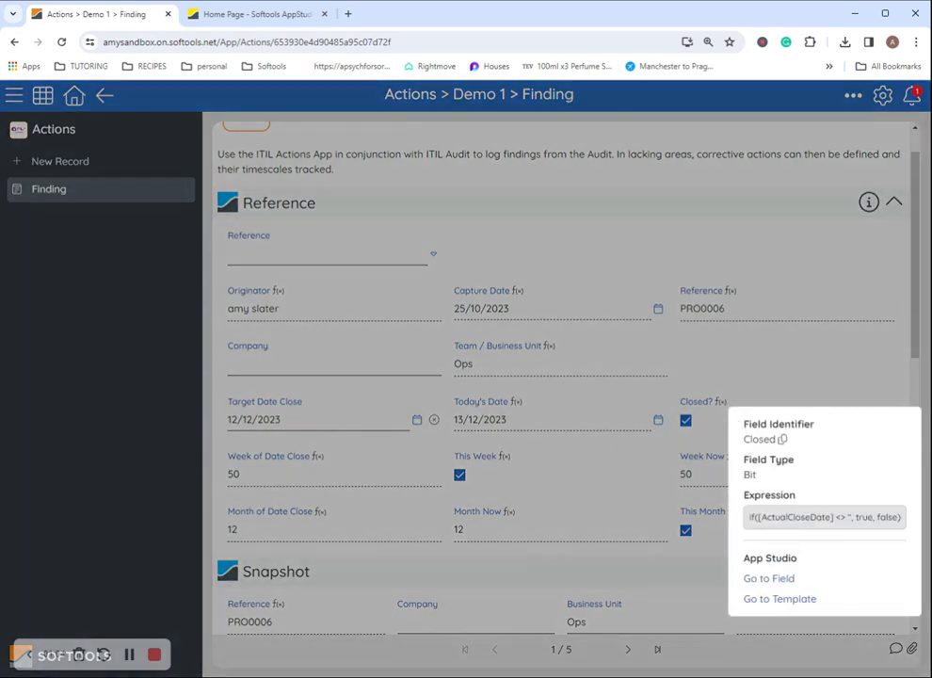
left_click(753, 576)
scroll(64, 424, "down", 3)
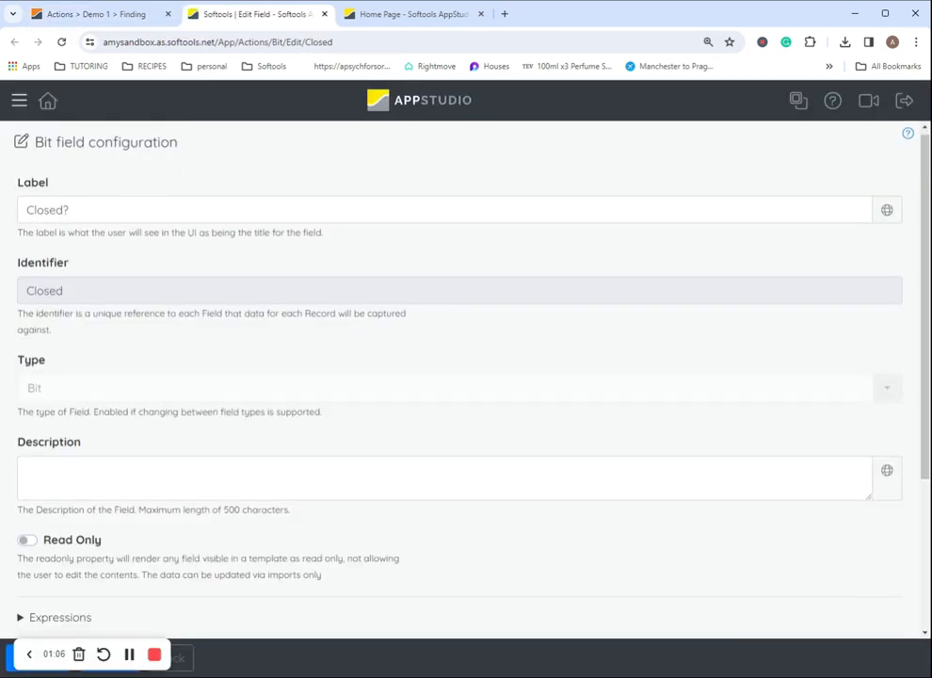
Inspect the Closed? field's expression with the page zoomed out, then return to the Demo 1 finding
left_click(59, 395)
scroll(489, 260, "down", 5)
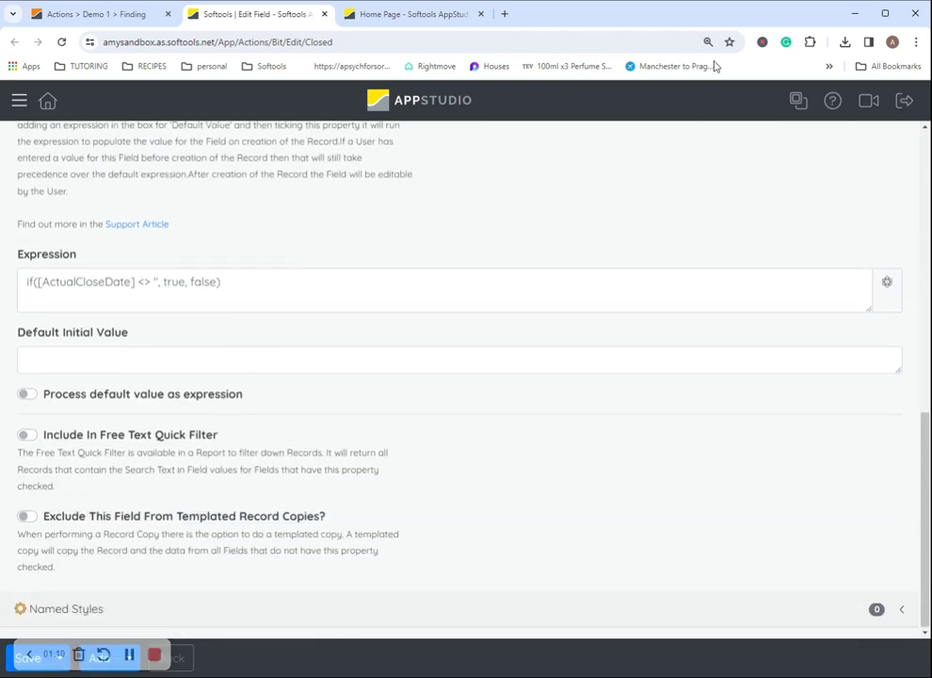
key("ctrl+minus")
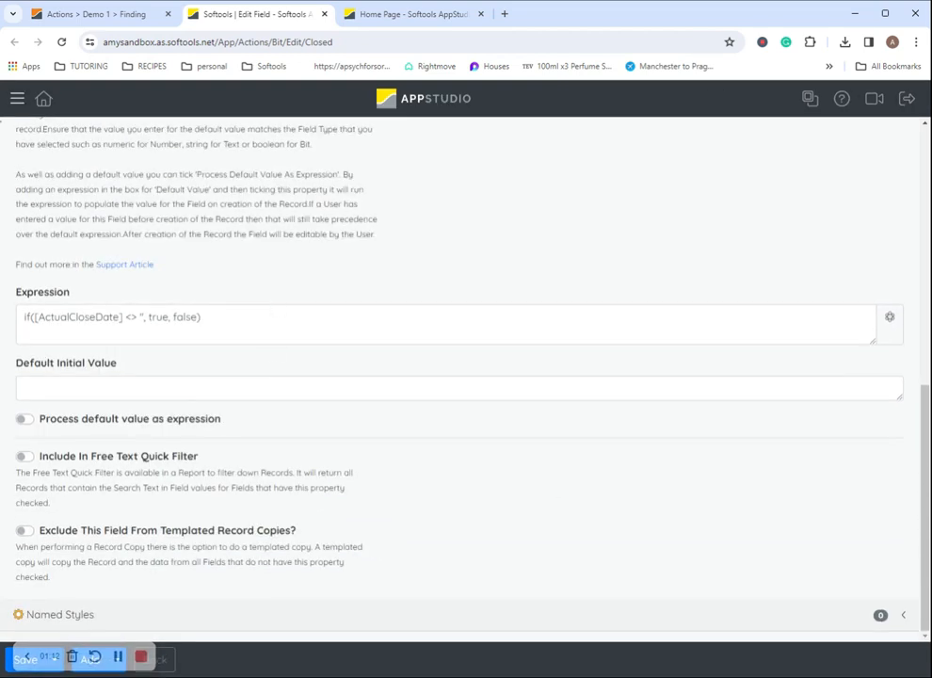
left_click(18, 100)
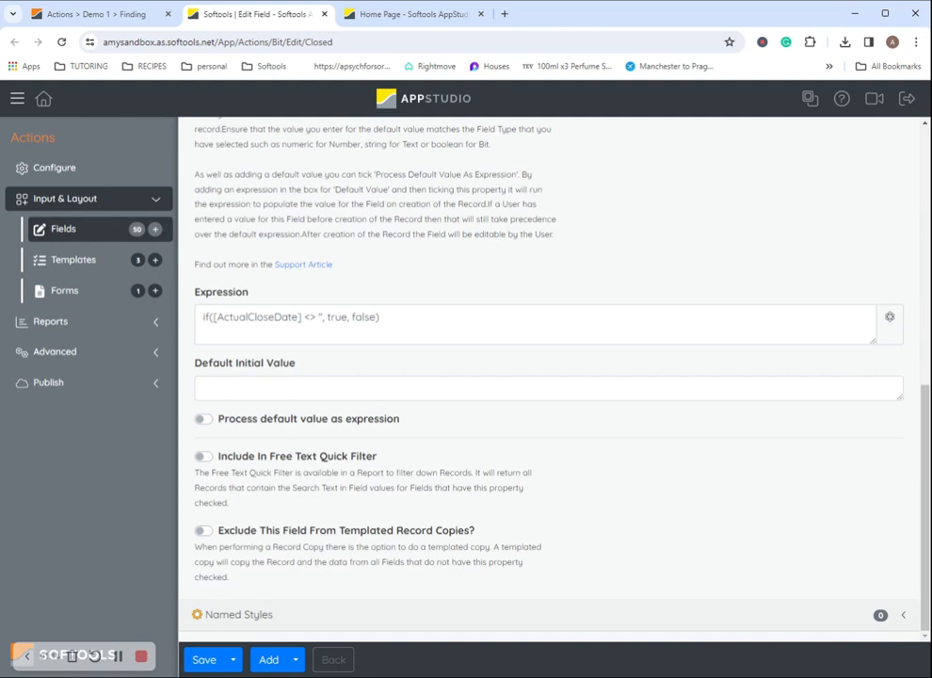
left_click_drag(318, 317, 322, 299)
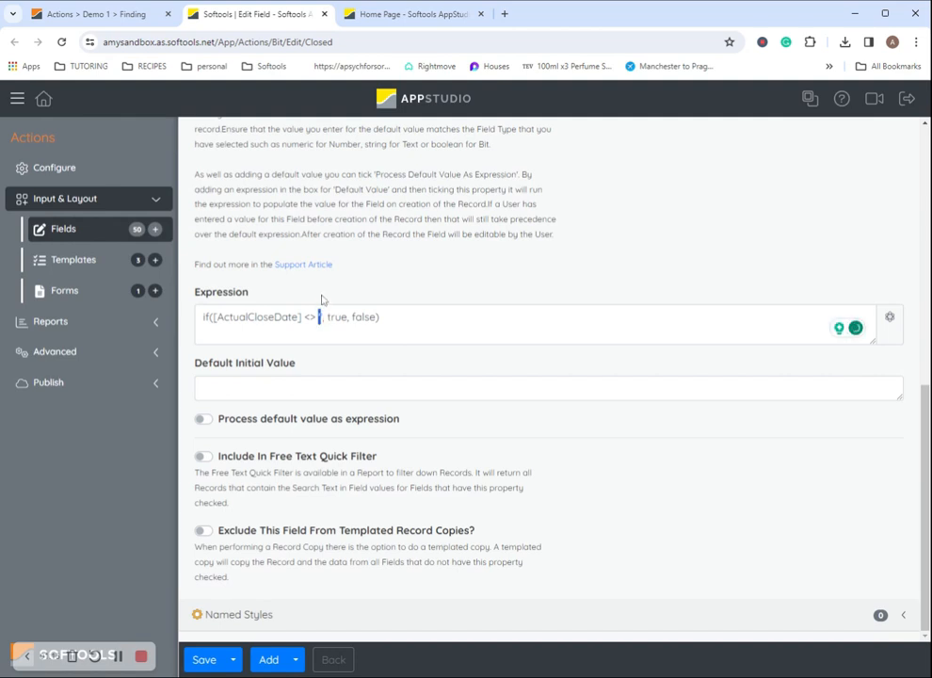
left_click(330, 317)
scroll(490, 372, "up", 5)
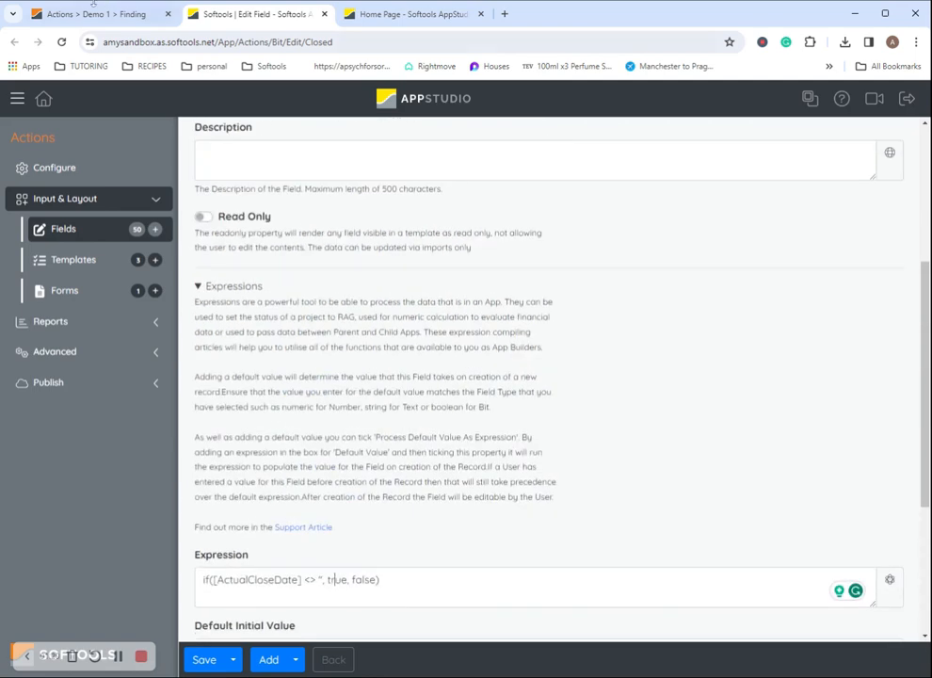
key("ctrl+shift+Tab")
scroll(564, 470, "up", 10)
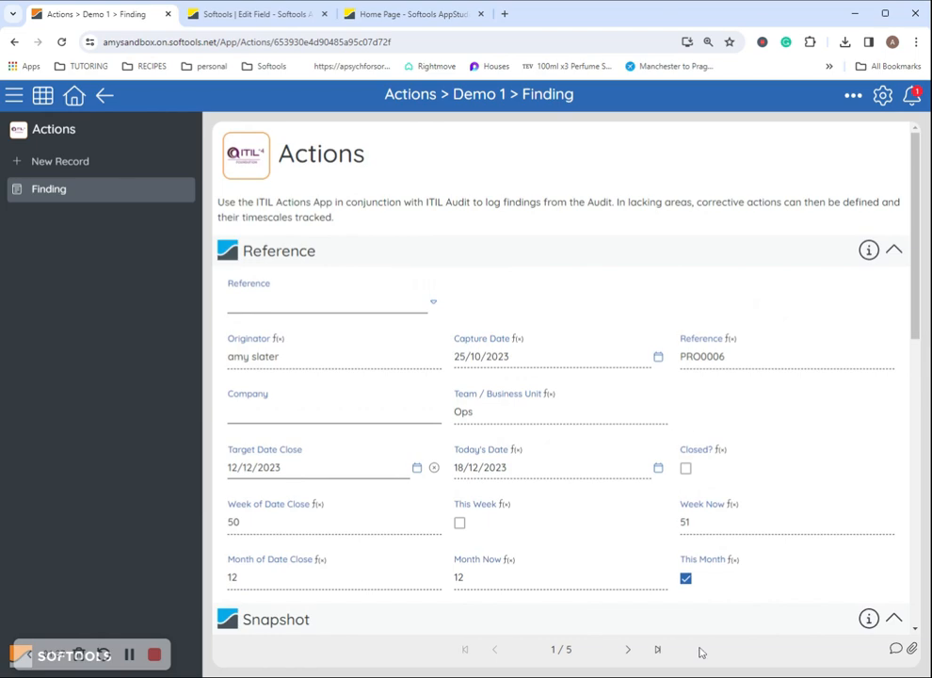
Pick 12/12/2023 as the Actual Close Date and review the updated Reference fields
scroll(356, 596, "down", 10)
left_click(355, 596)
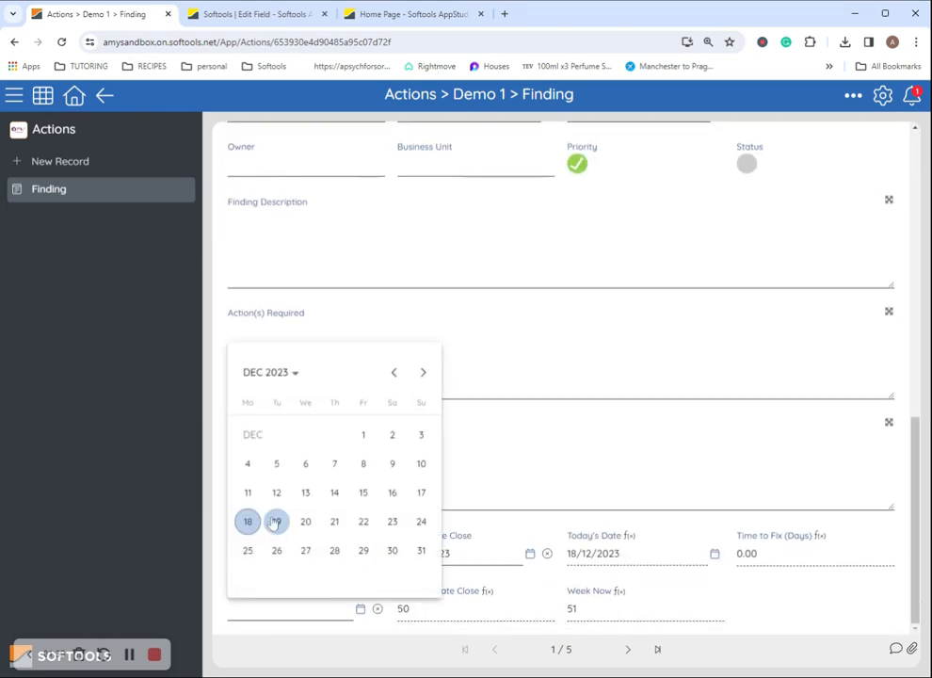
left_click(278, 494)
scroll(708, 469, "up", 10)
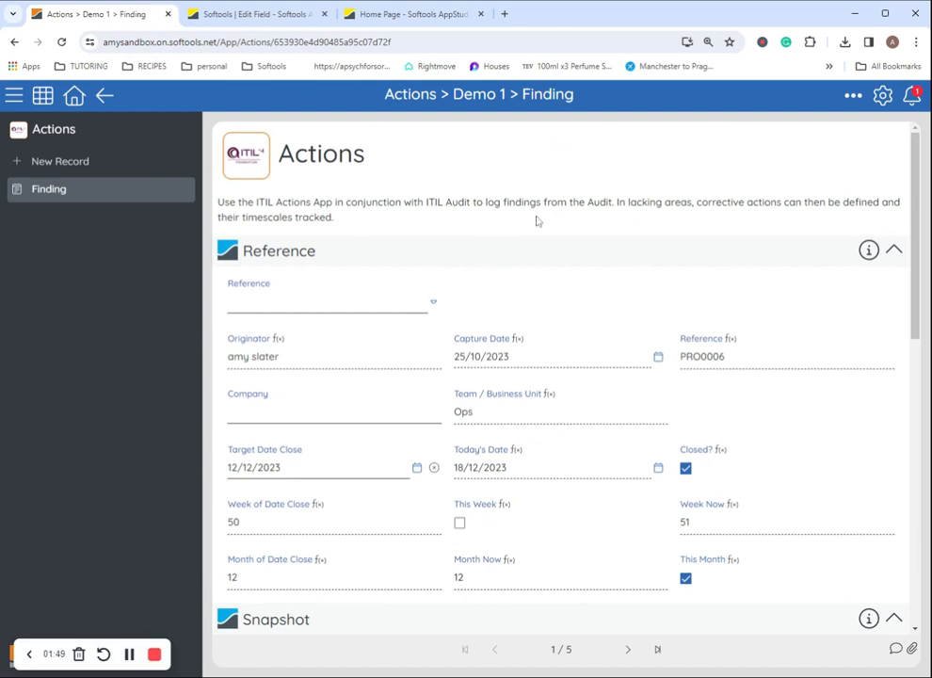
left_click(553, 254)
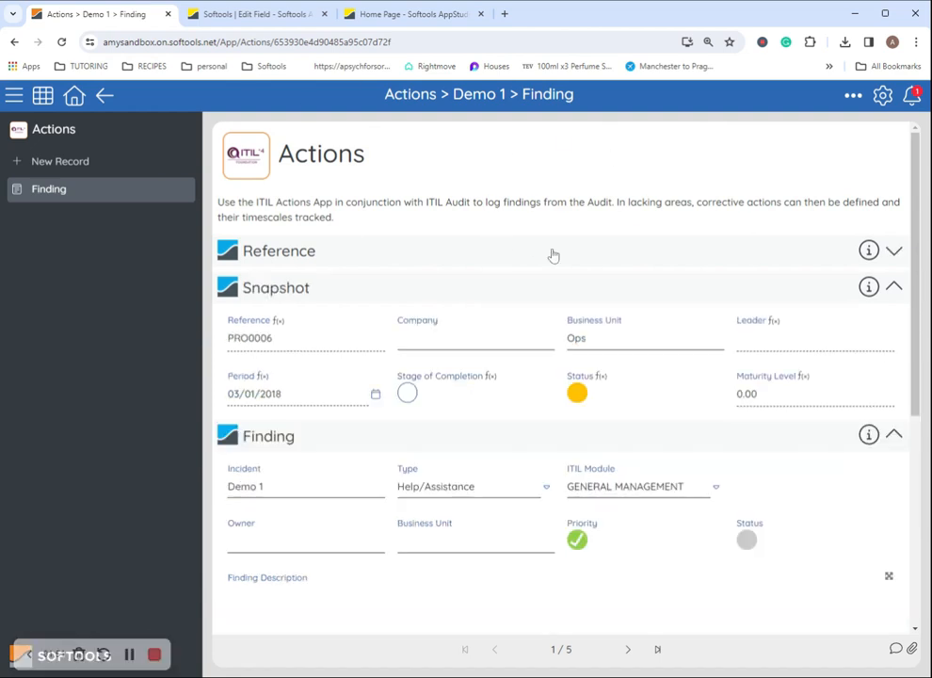
left_click(126, 660)
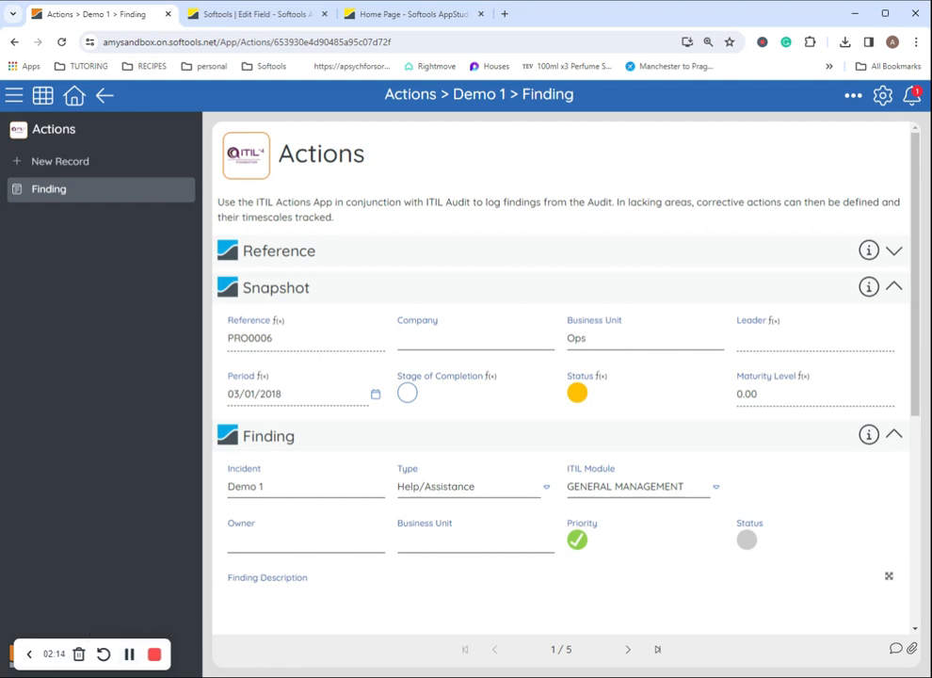
scroll(556, 423, "down", 4)
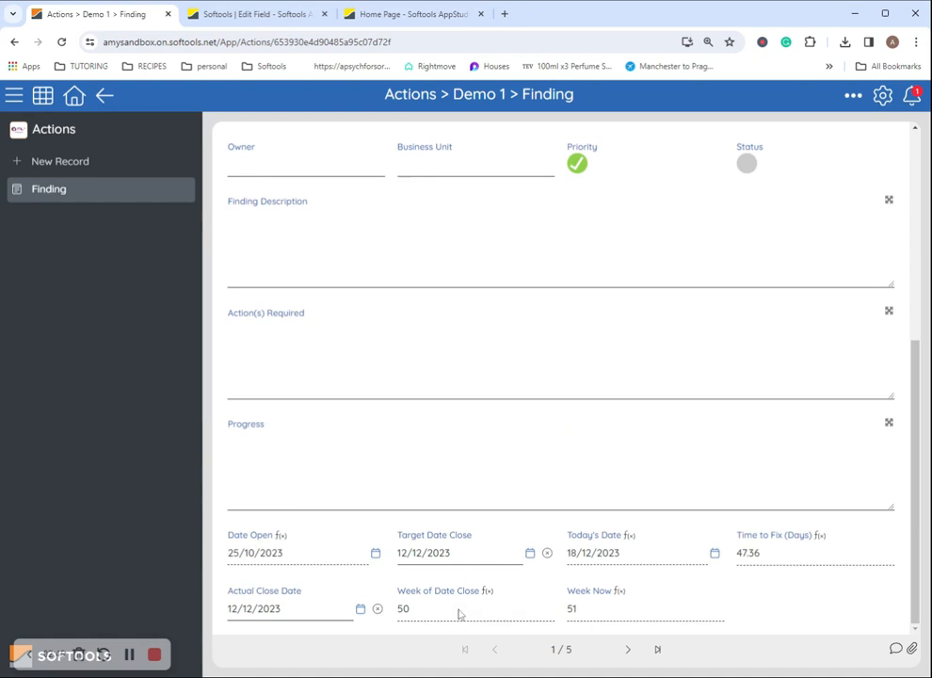
scroll(459, 614, "up", 5)
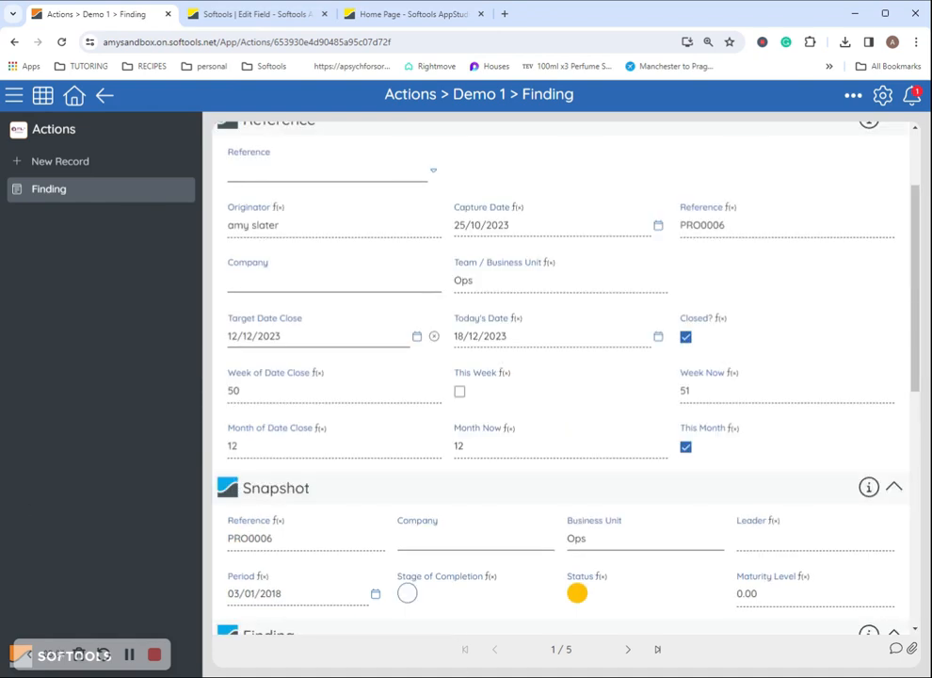
Open Week of Date Close's configuration and view its weekNum([DateClose]) expression
left_click(325, 373)
left_click(380, 550)
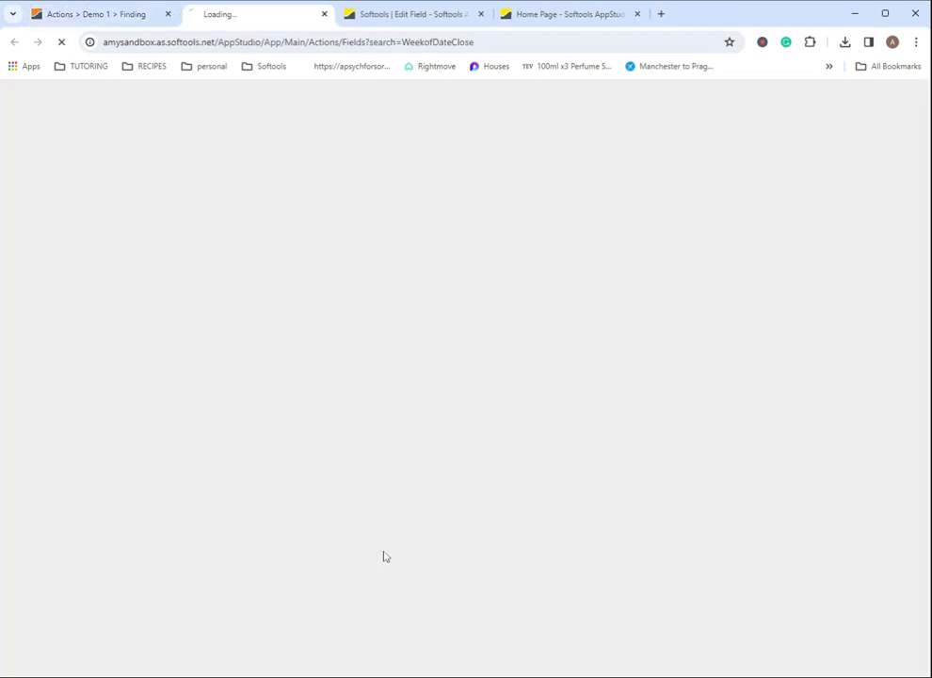
left_click(290, 234)
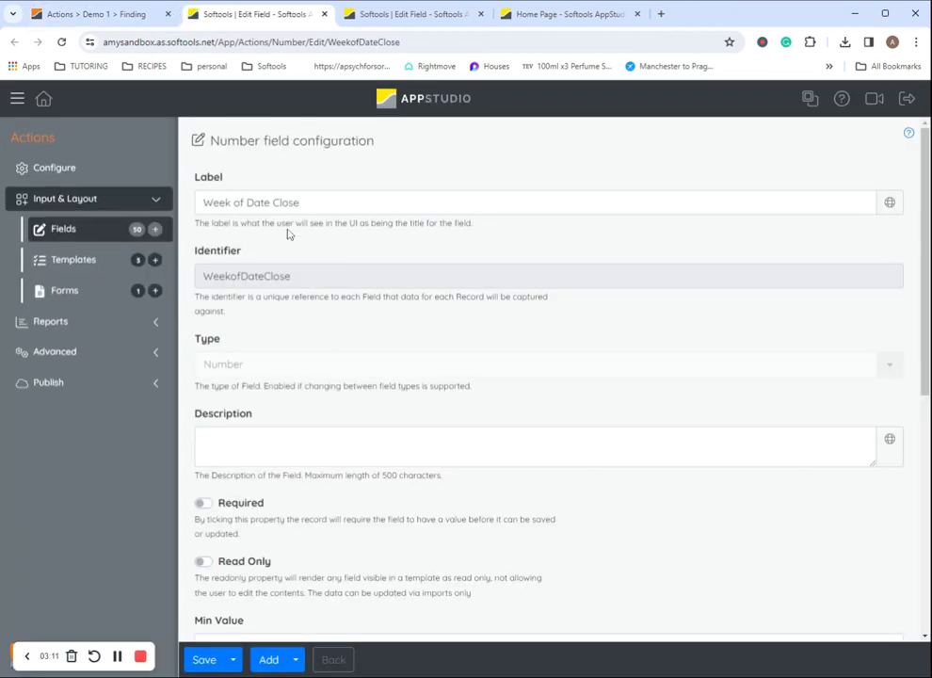
scroll(350, 392, "down", 5)
left_click(275, 420)
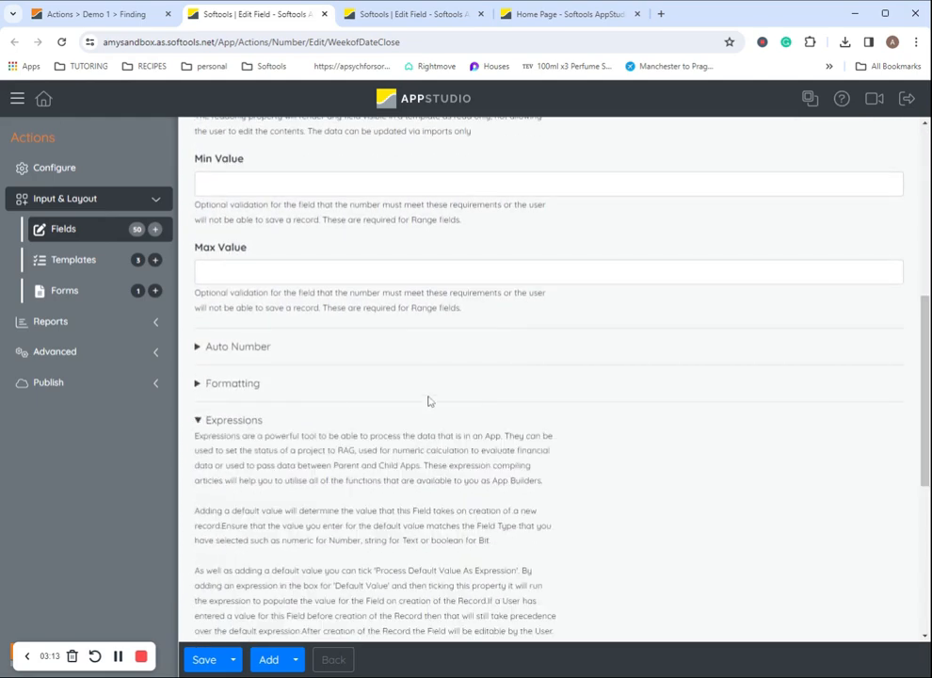
scroll(431, 402, "down", 4)
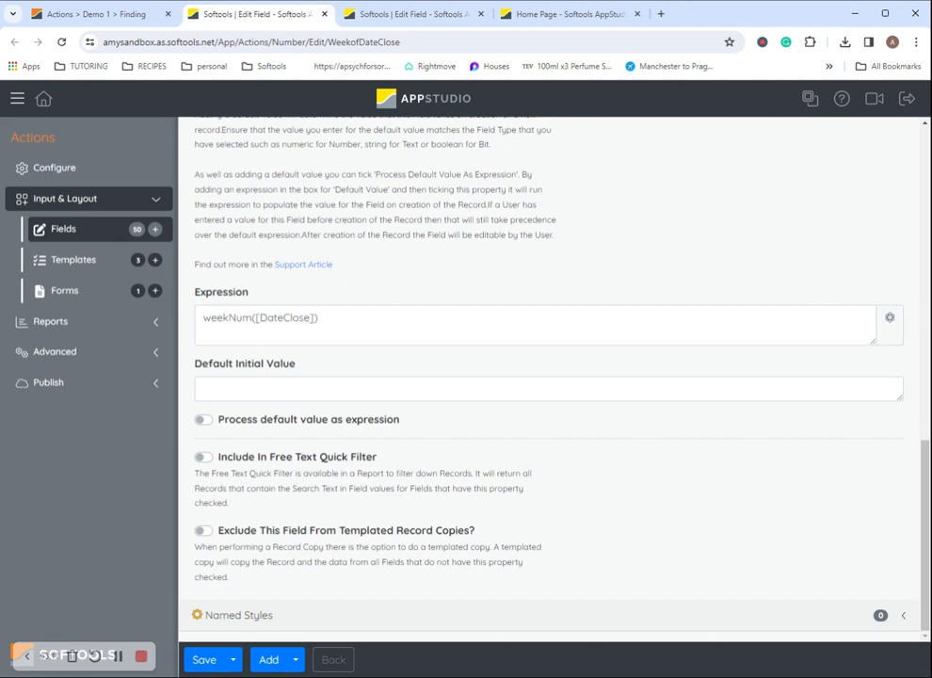
double_click(259, 317)
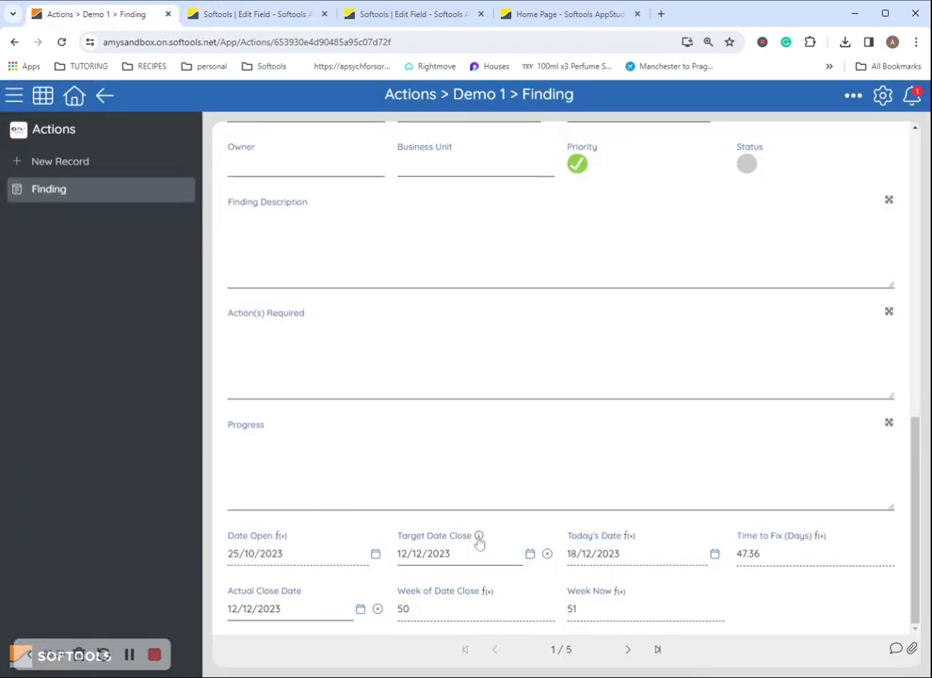
Check the Target Date Close details, then return to the finding and note week 50
left_click(480, 534)
left_click(247, 13)
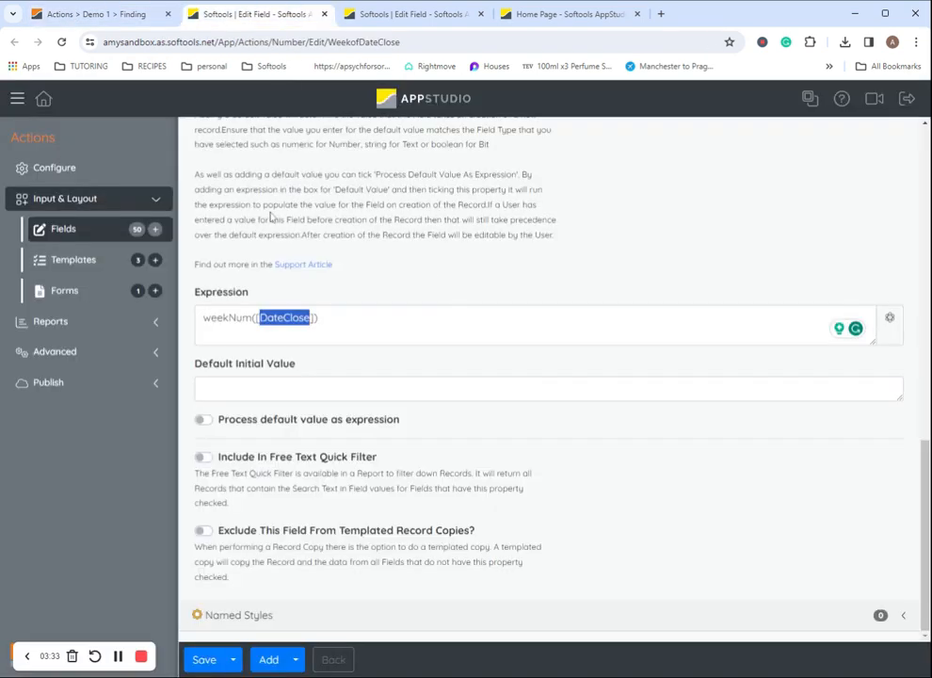
left_click(102, 15)
left_click(657, 493)
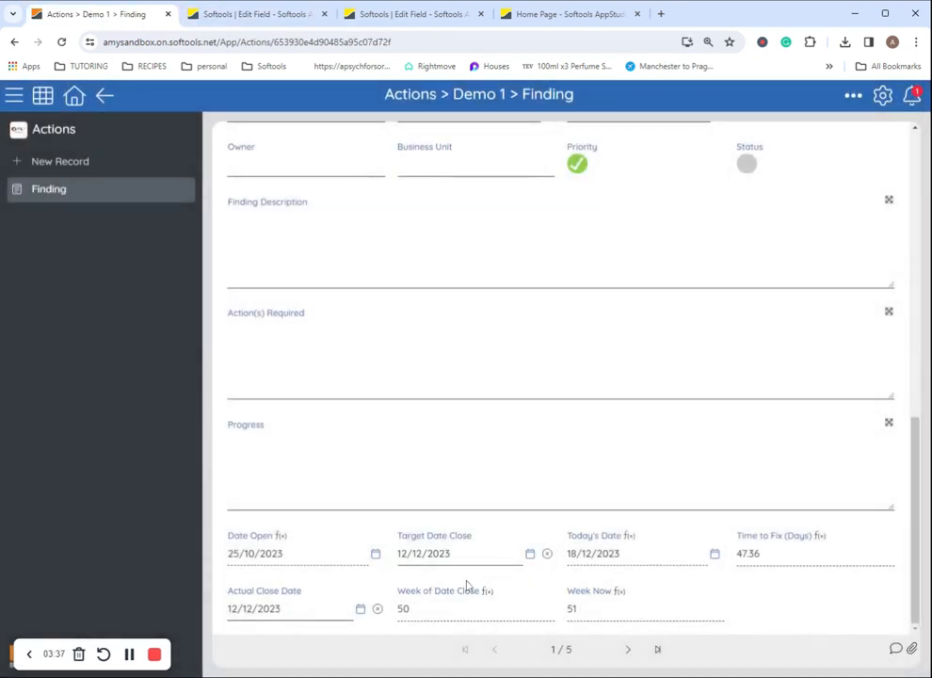
double_click(402, 610)
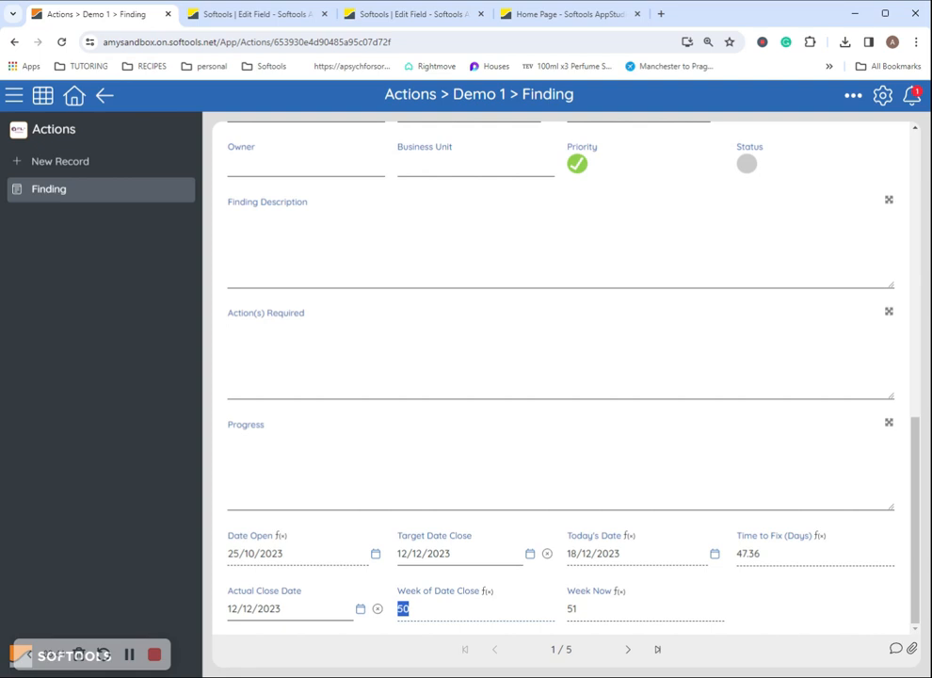
left_click(550, 609)
scroll(545, 591, "up", 10)
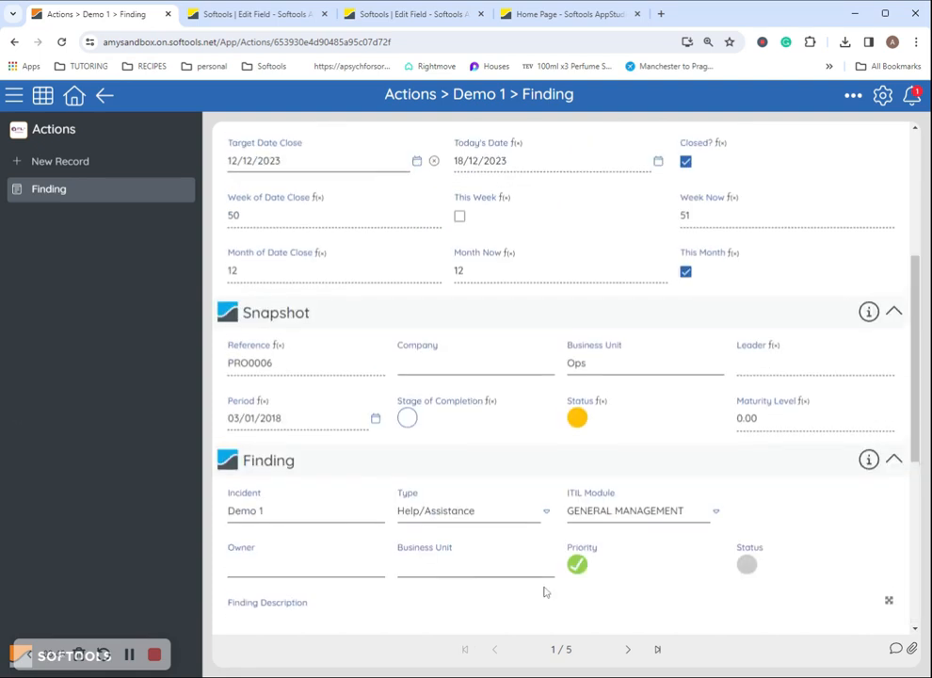
scroll(399, 586, "down", 1)
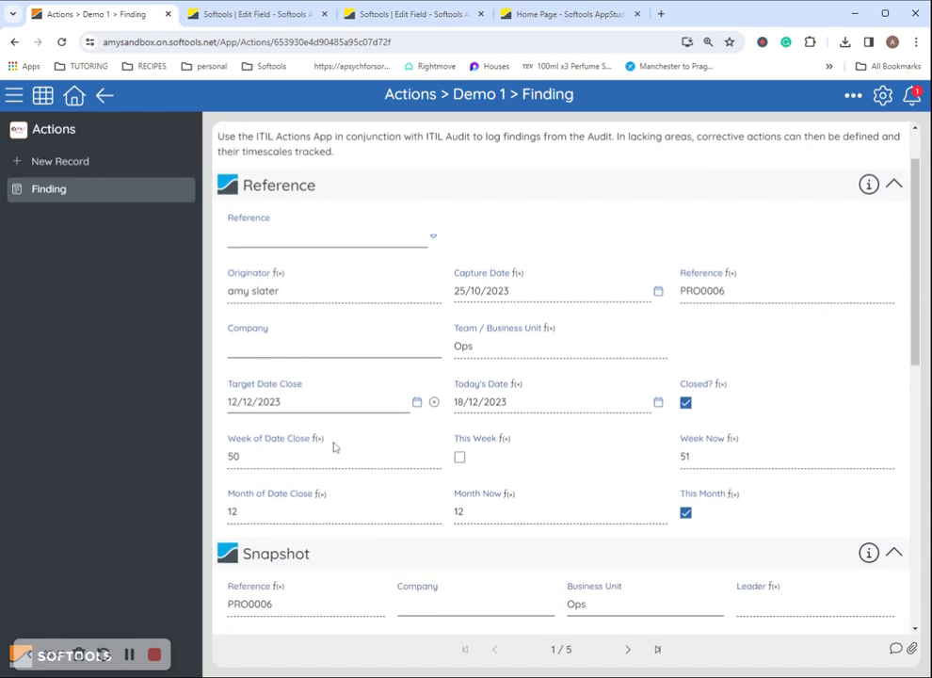
Inspect Month of Date Close's month([DateClose]) expression in App Studio, then go back to the finding
left_click(330, 500)
left_click(369, 449)
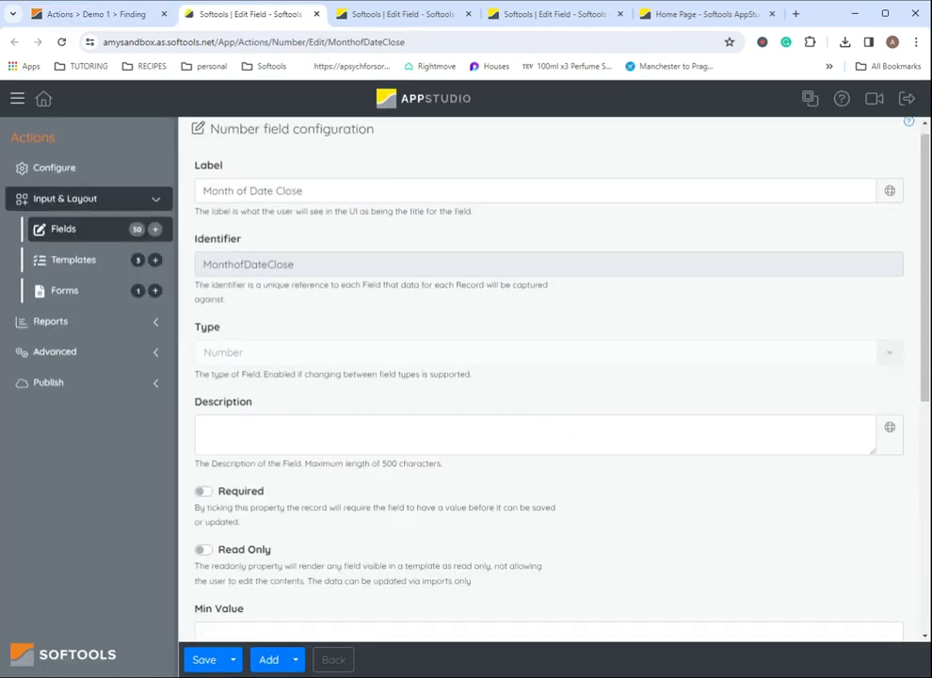
scroll(294, 326, "down", 2)
scroll(295, 326, "up", 2)
scroll(295, 326, "down", 10)
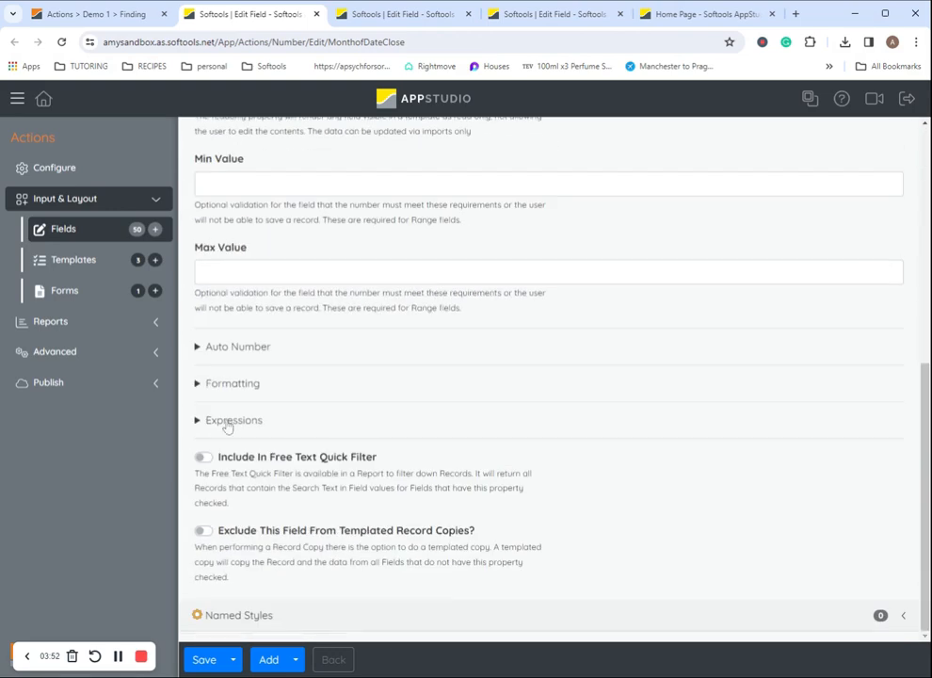
left_click(202, 421)
left_click_drag(204, 318, 243, 318)
left_click(282, 318)
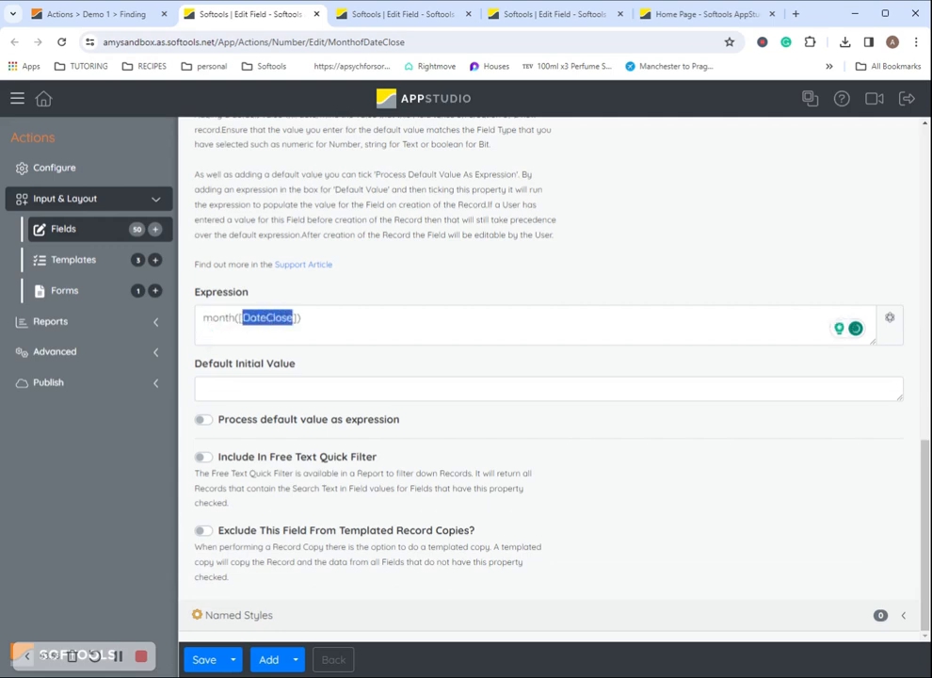
left_click(302, 318)
left_click(112, 14)
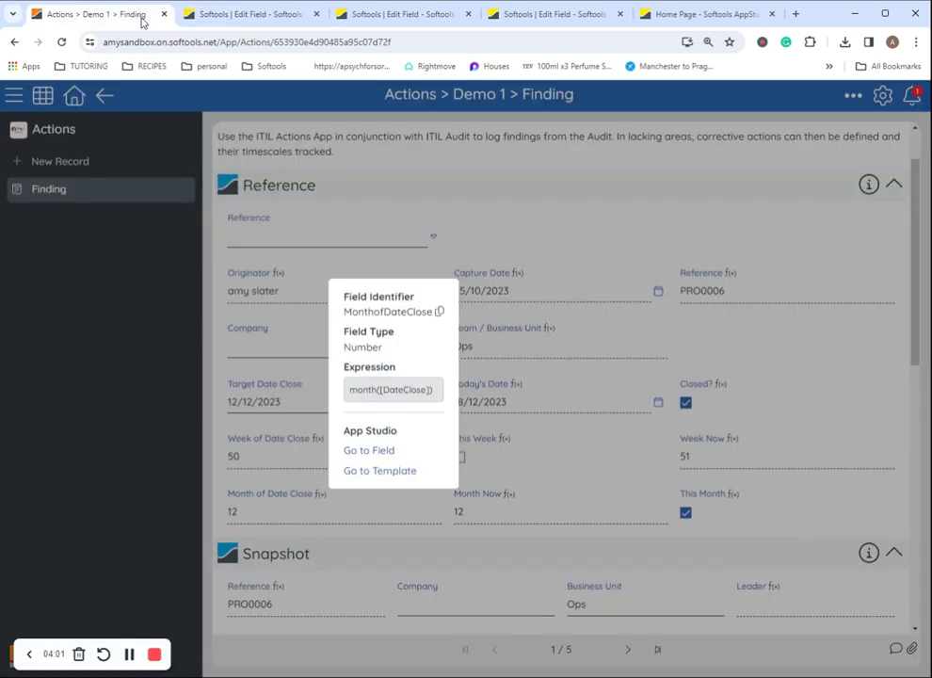
View the Today's Date field configuration with its DateNow() expression, then return to the finding
scroll(216, 425, "down", 1)
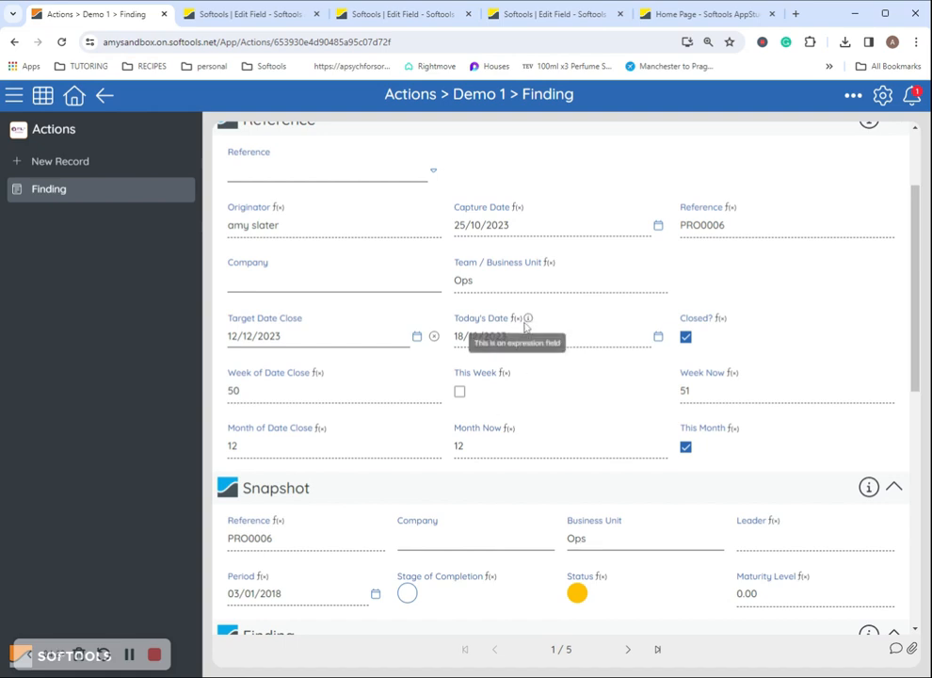
left_click(528, 320)
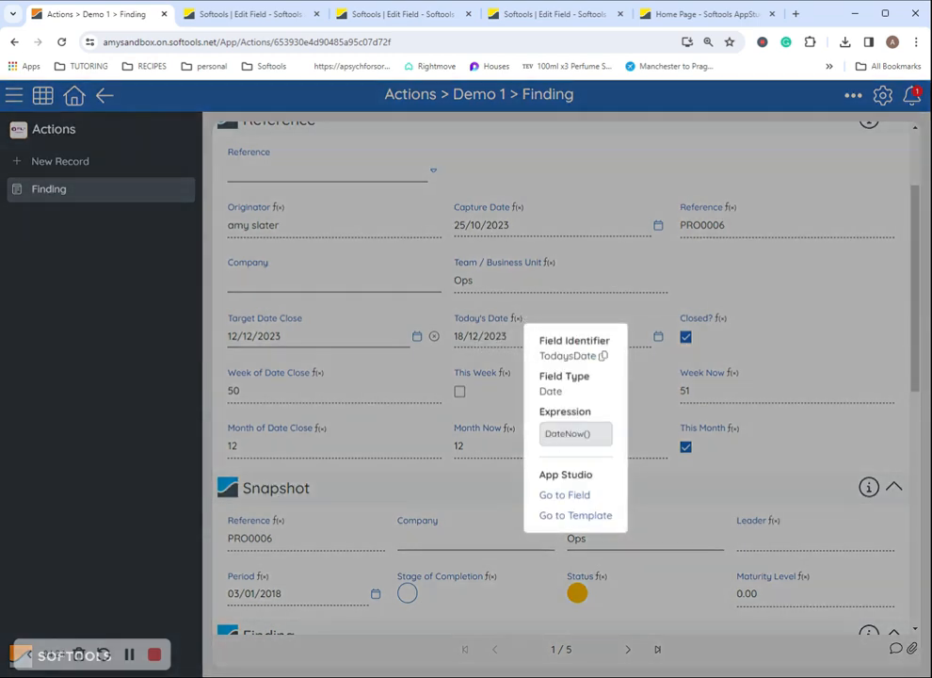
left_click(563, 495)
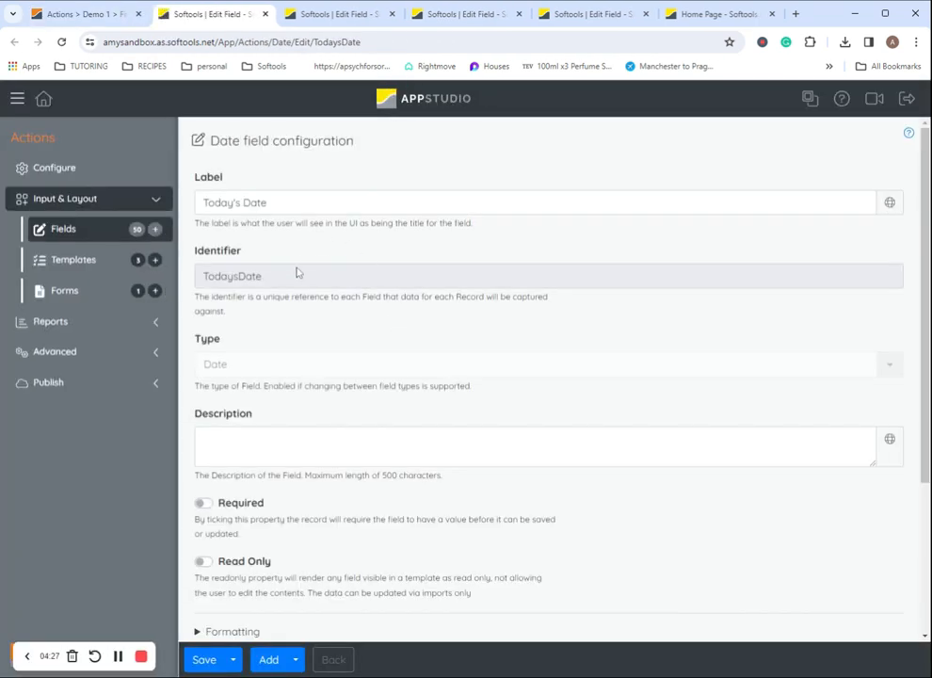
scroll(246, 230, "down", 5)
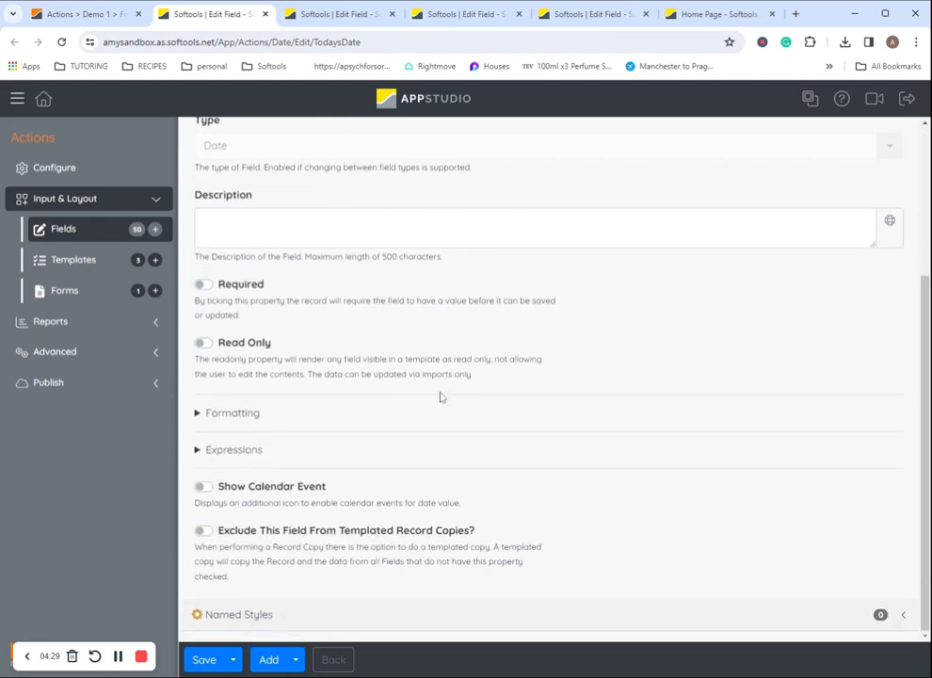
left_click(94, 15)
left_click(770, 354)
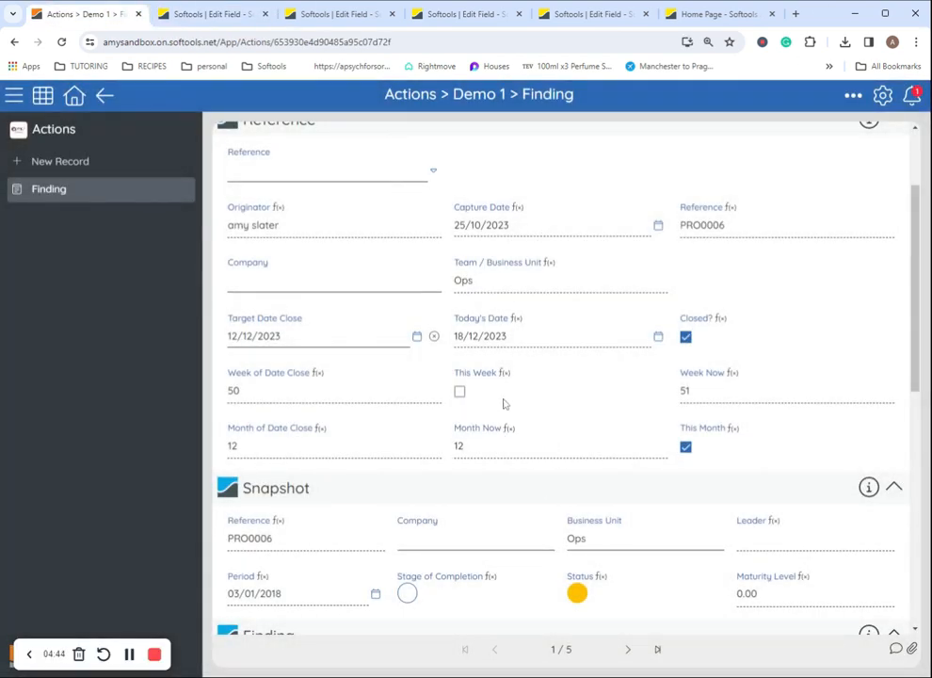
Check the Week Now value 51 and Month Now value 12, then show This Week's details
left_click(740, 373)
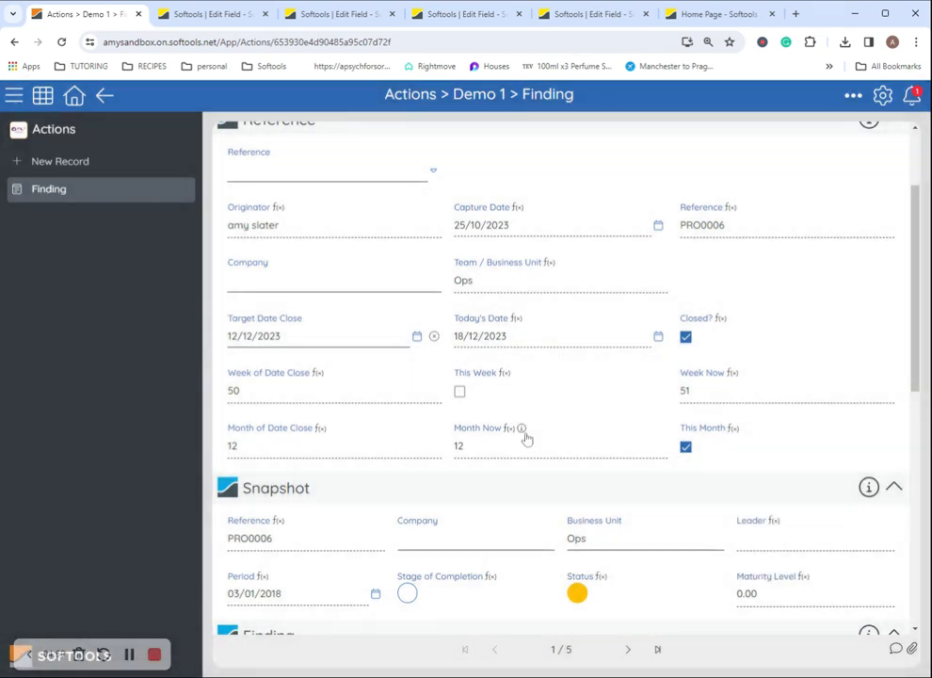
left_click(520, 429)
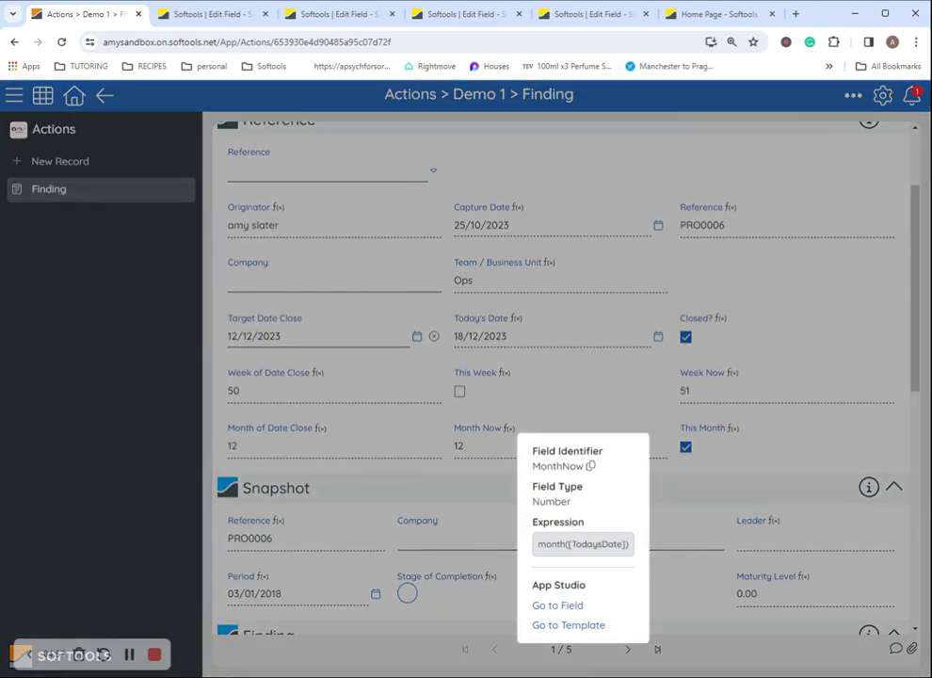
left_click(593, 430)
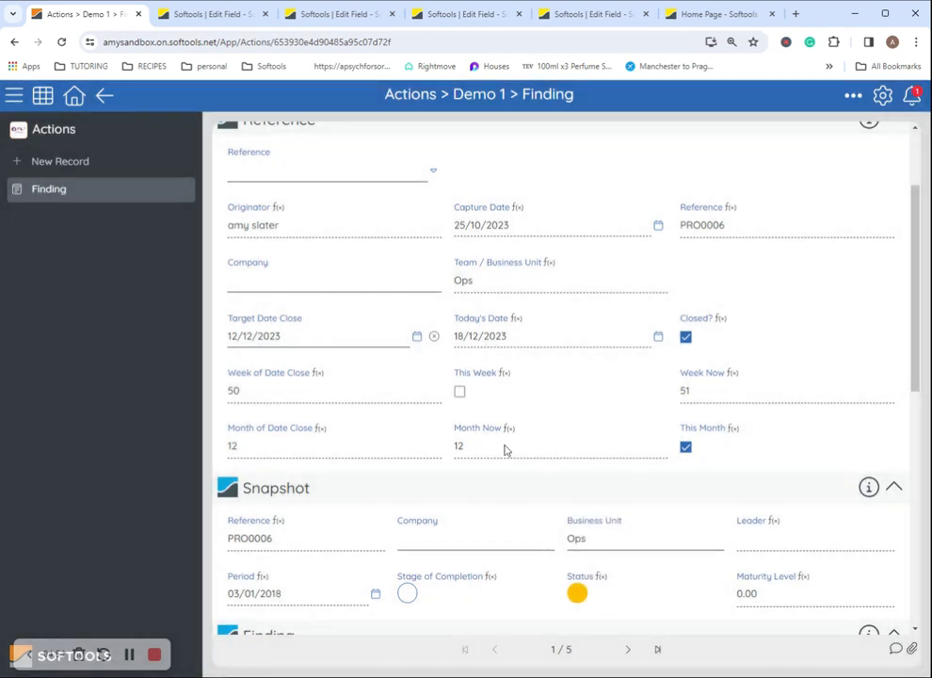
left_click_drag(498, 444, 455, 442)
left_click_drag(696, 391, 680, 390)
left_click(515, 378)
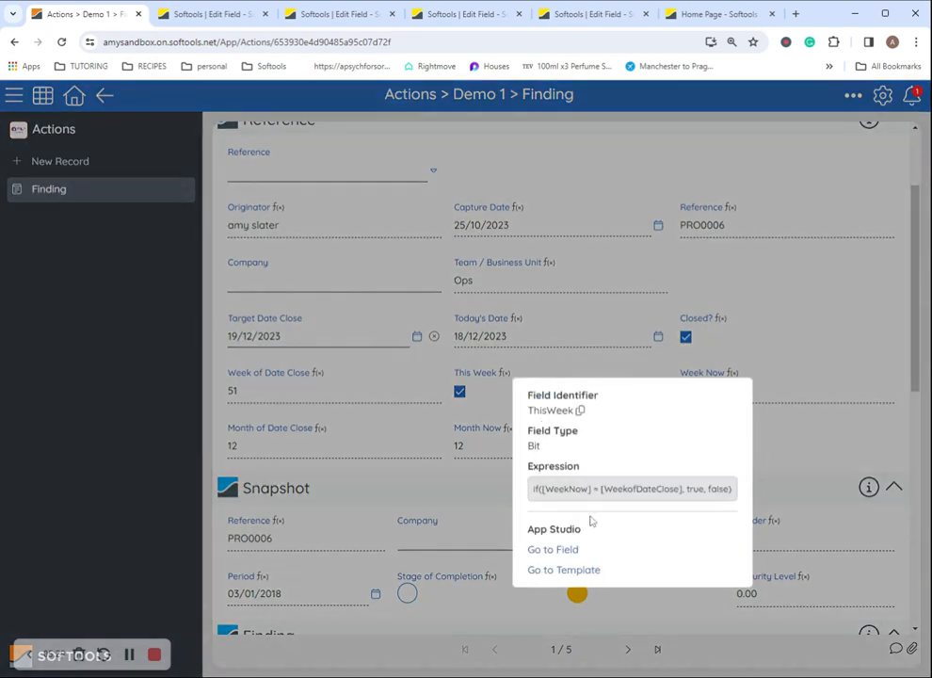
Review the This Week field's expression in App Studio and return to the finding
left_click(555, 549)
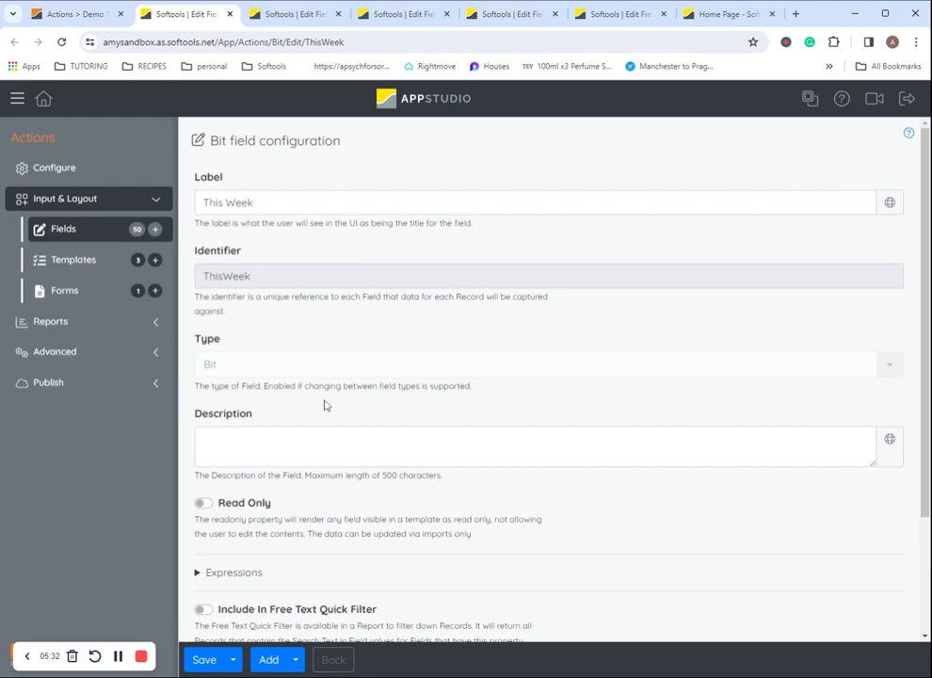
scroll(324, 405, "down", 3)
left_click(320, 416)
scroll(495, 433, "down", 4)
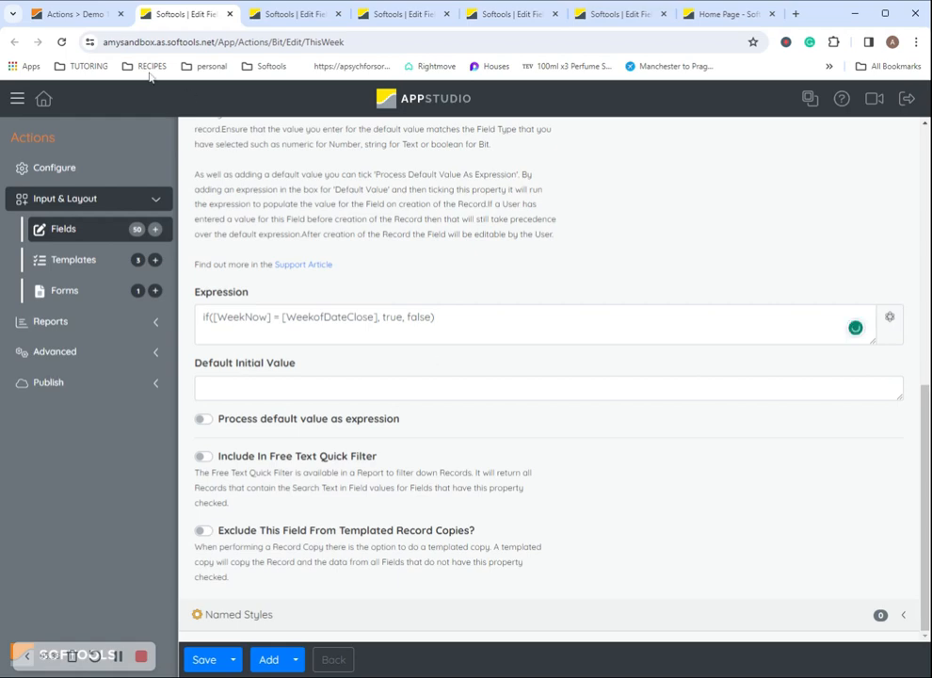
left_click(94, 14)
left_click(827, 352)
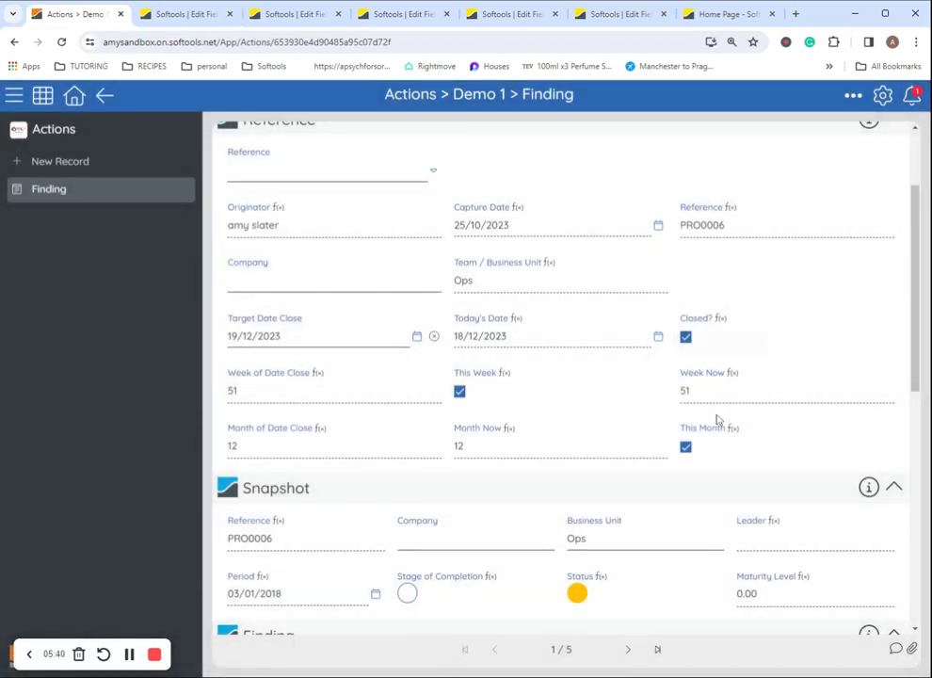
Open This Month's configuration showing if([MonthNow] = [MonthofDateClose], true, false)
left_click(737, 428)
left_click(551, 386)
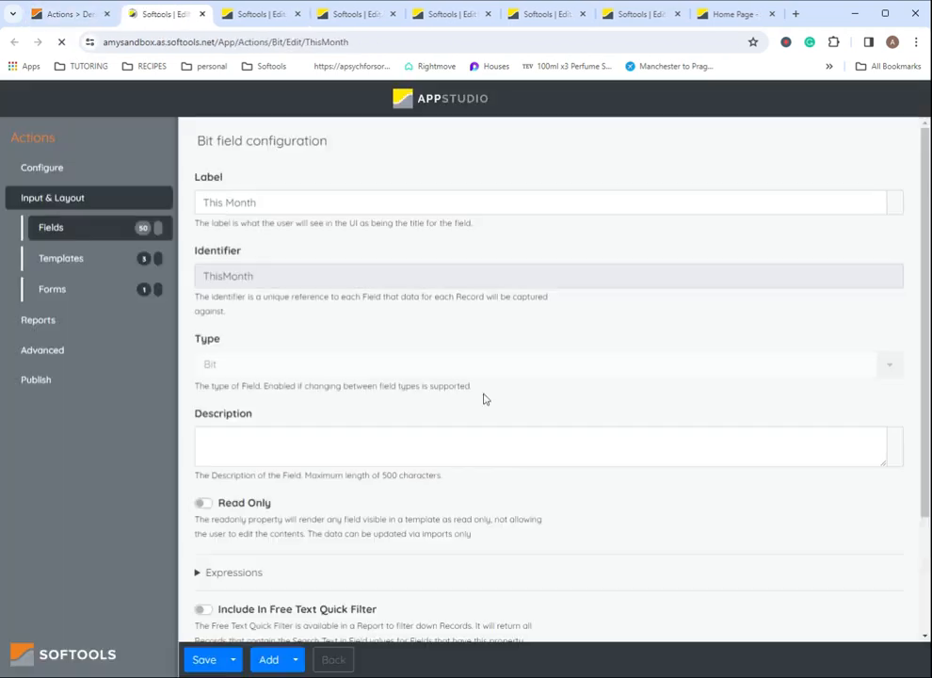
scroll(483, 396, "down", 3)
left_click(254, 425)
scroll(254, 424, "down", 2)
scroll(541, 376, "down", 2)
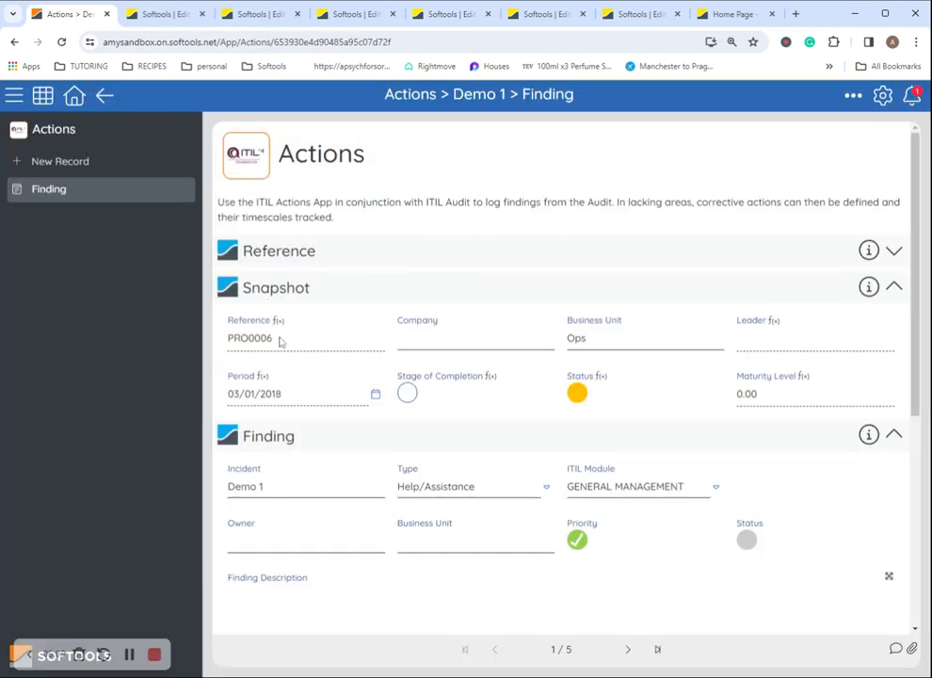
Return to the Findings Register and list the Actions app's six reports in App Studio
left_click(43, 97)
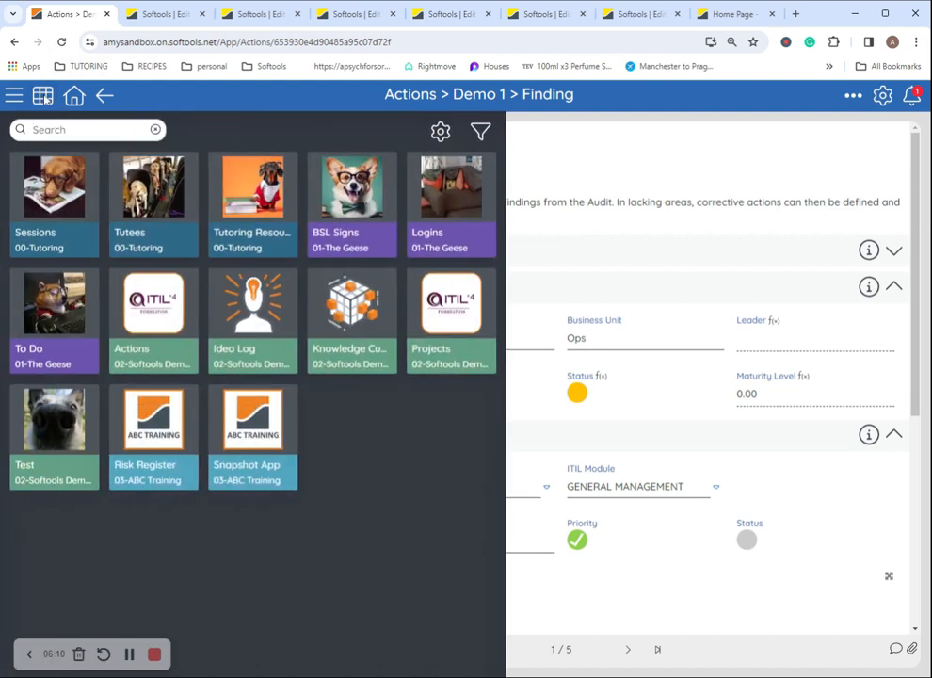
left_click(45, 99)
left_click(103, 103)
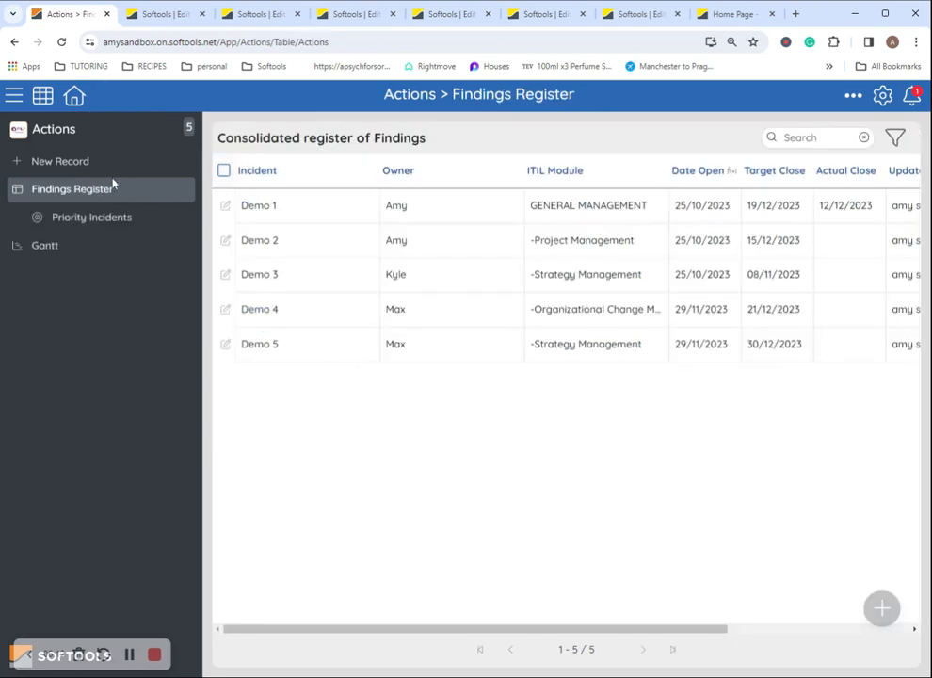
left_click(274, 21)
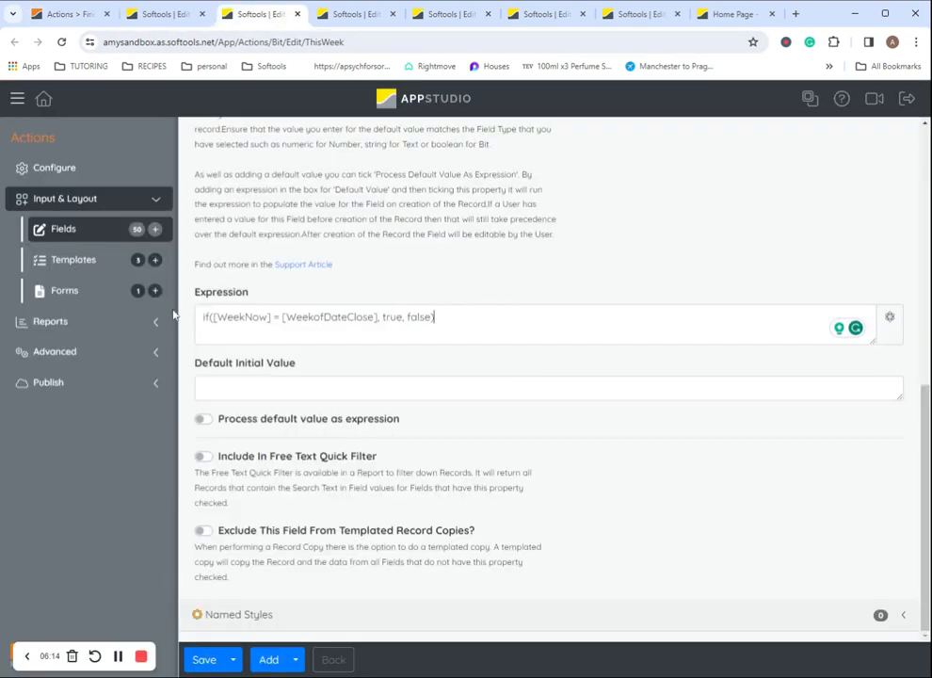
left_click(162, 322)
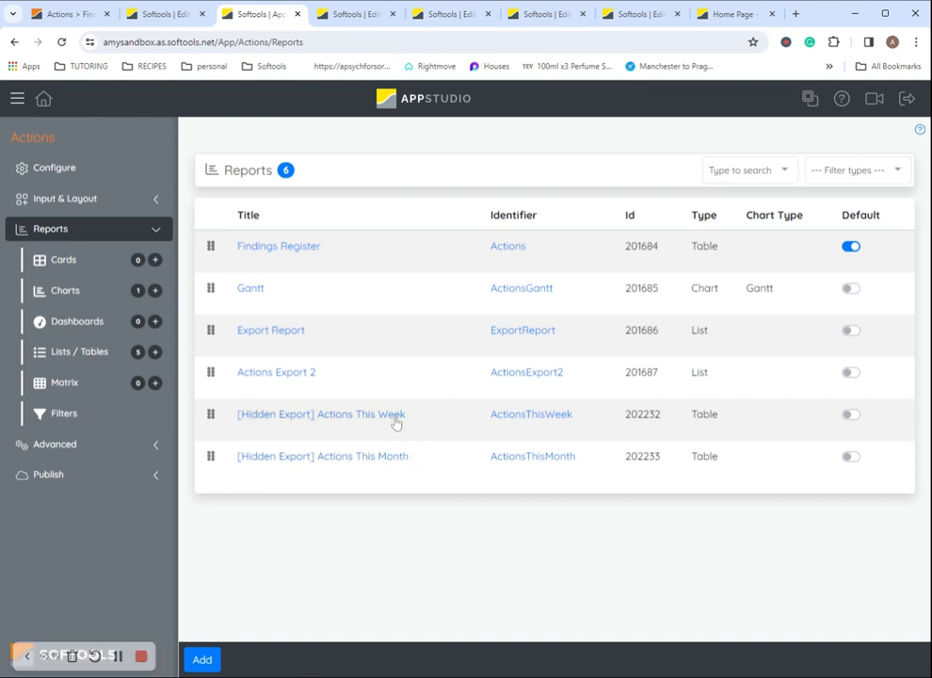
left_click(67, 14)
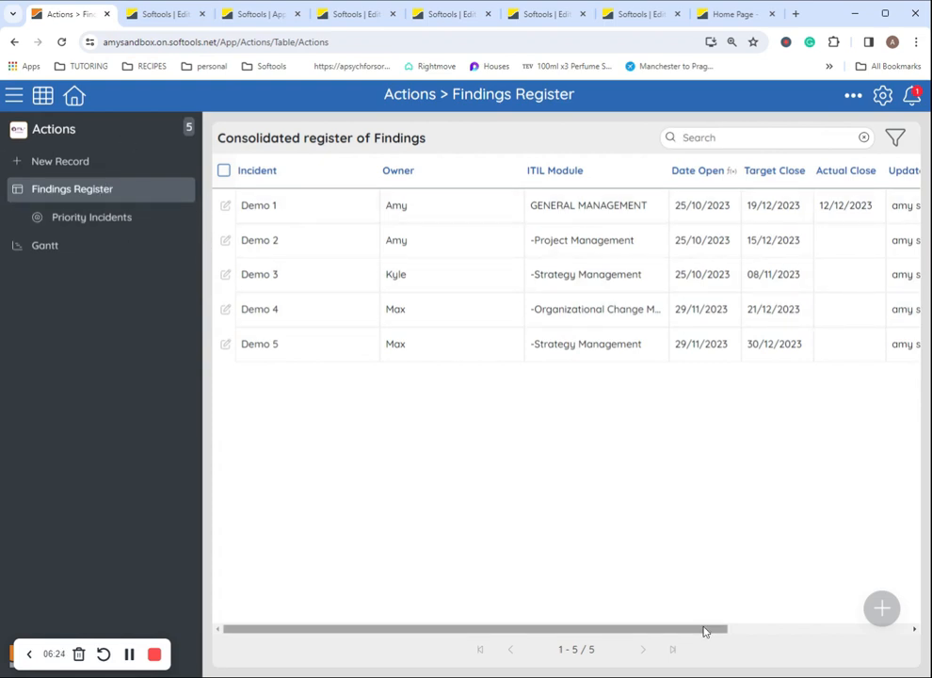
left_click_drag(707, 628, 677, 601)
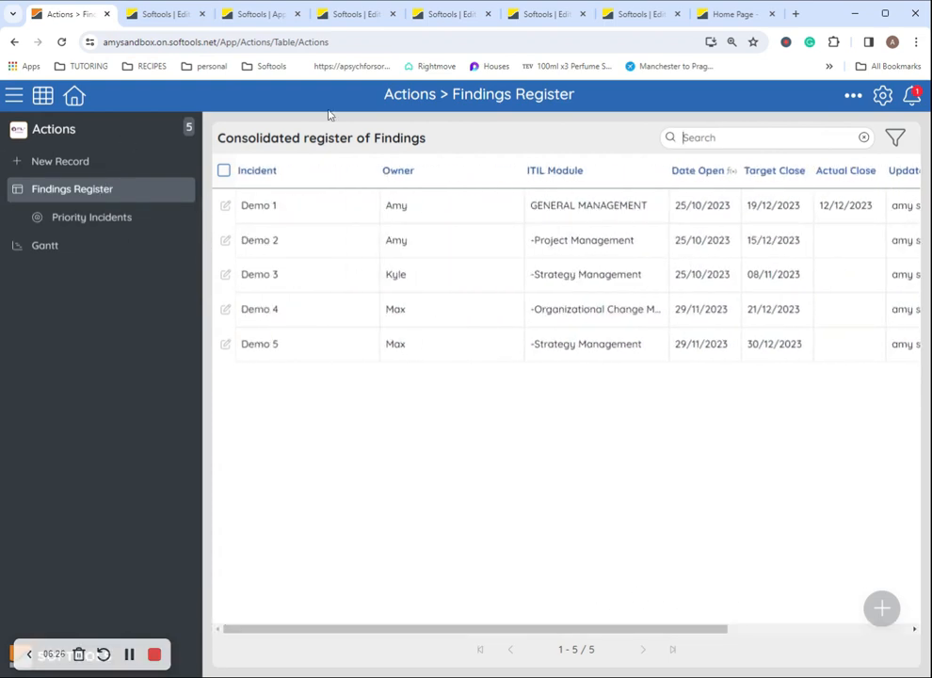
left_click(158, 14)
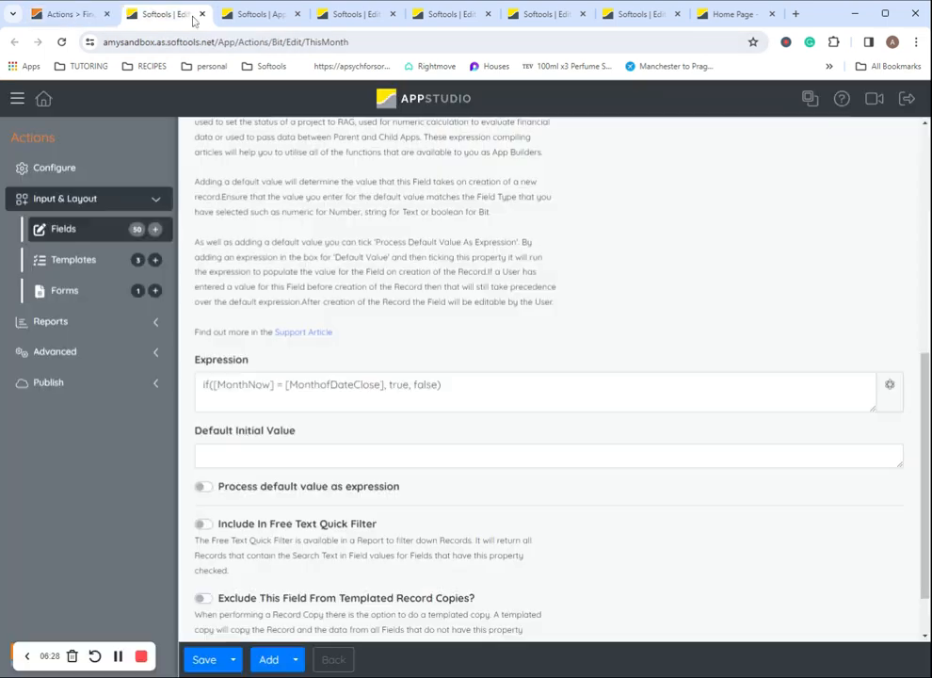
left_click_drag(281, 20, 224, 39)
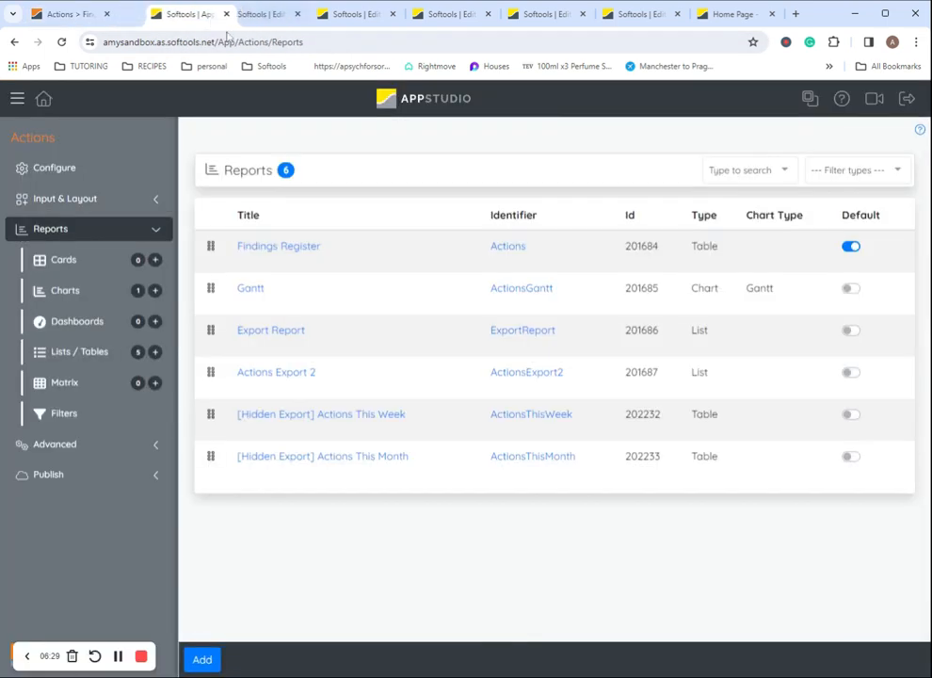
Open the [Hidden Export] Actions This Week report and review its report fields
left_click(306, 433)
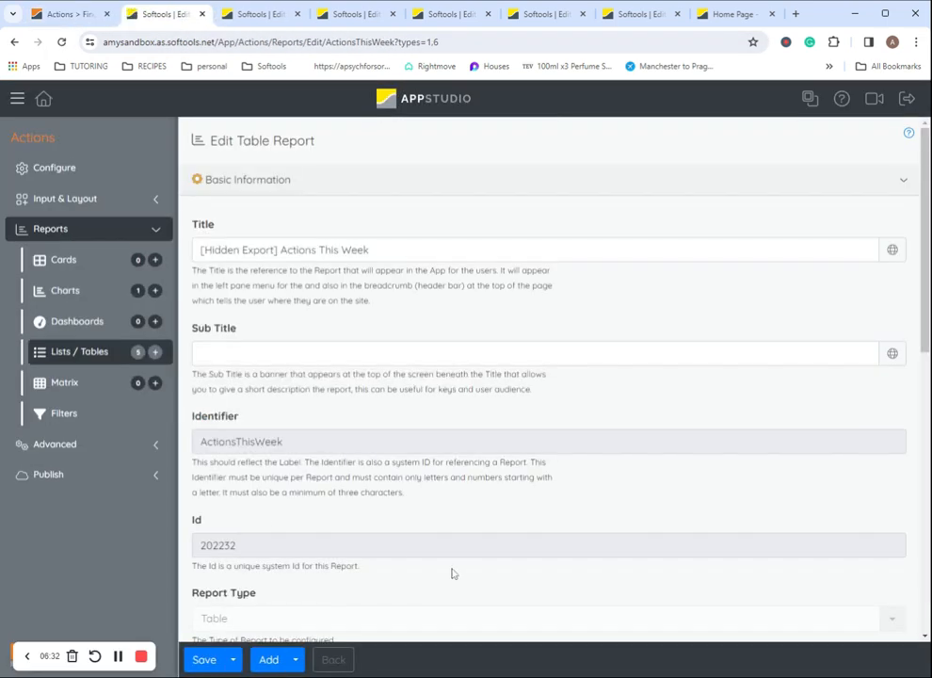
scroll(478, 505, "down", 6)
scroll(478, 506, "up", 3)
scroll(478, 505, "down", 4)
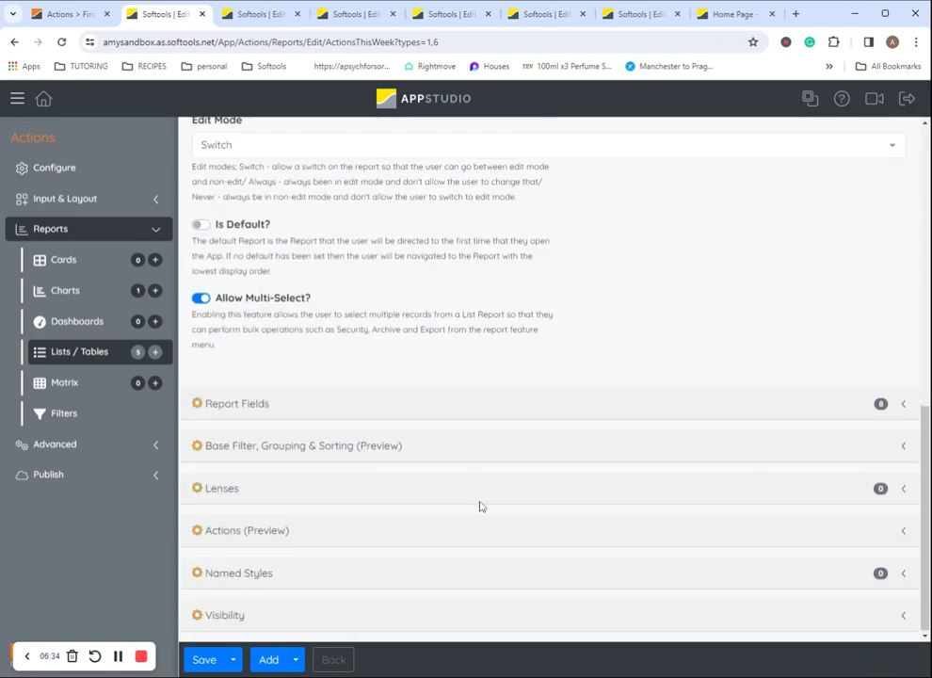
scroll(480, 505, "up", 10)
scroll(439, 422, "down", 10)
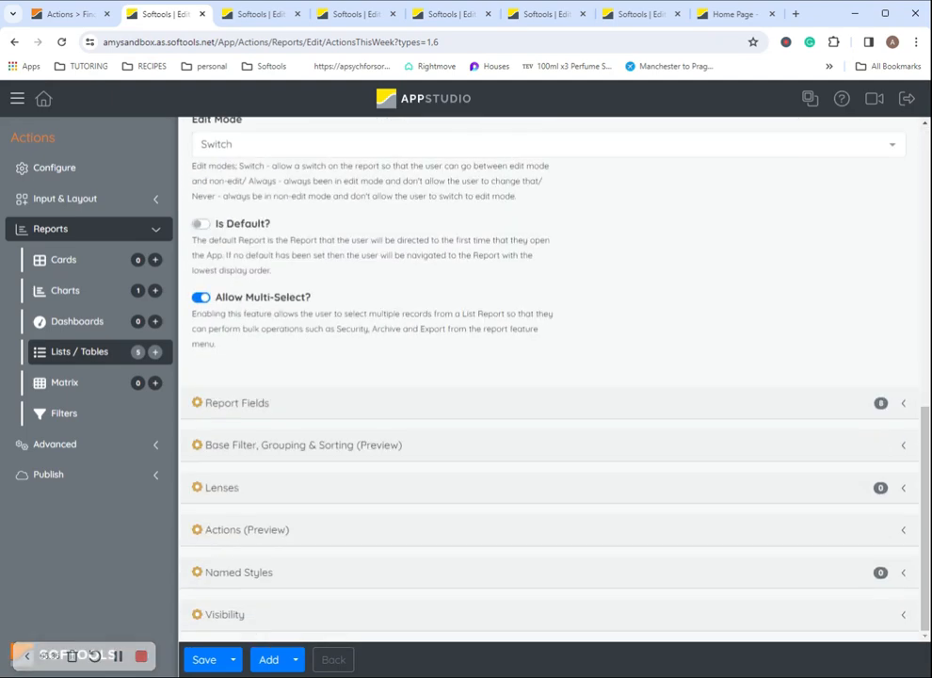
scroll(437, 455, "up", 2)
scroll(433, 426, "down", 2)
left_click(323, 404)
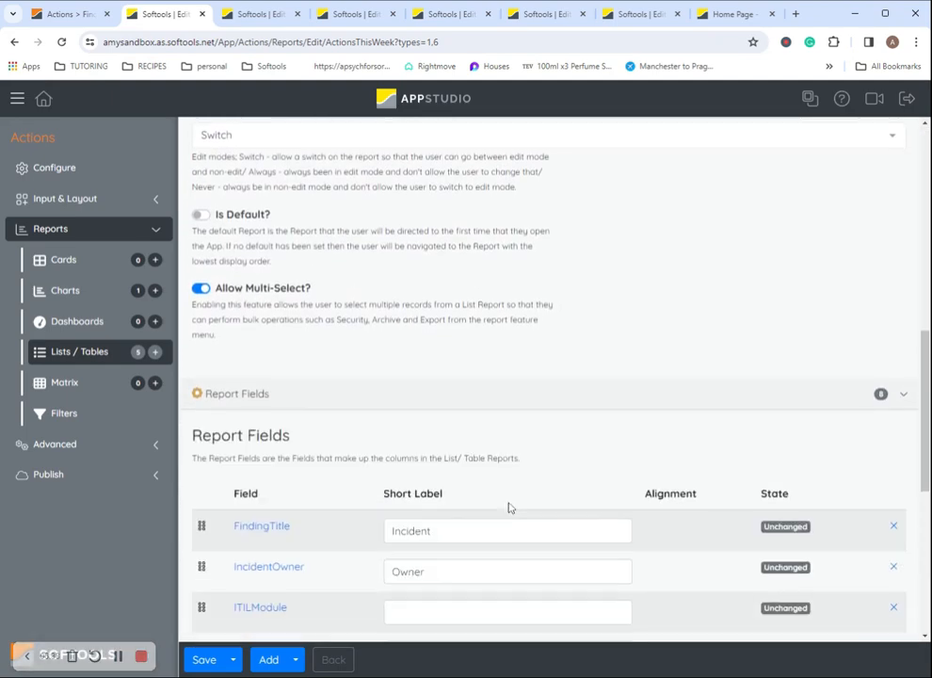
scroll(508, 507, "down", 3)
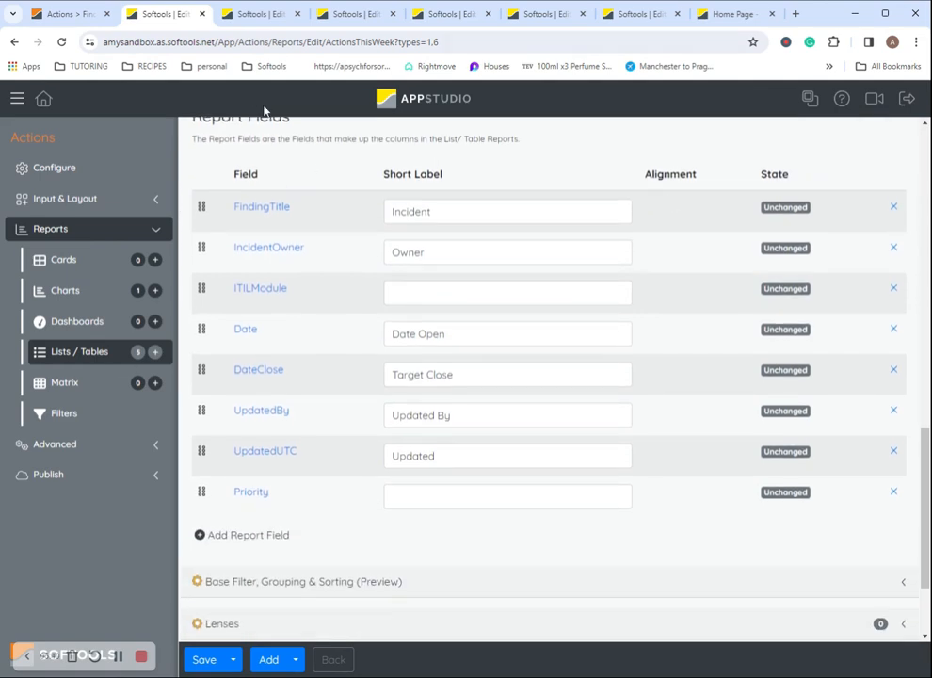
scroll(377, 452, "down", 1)
Check its This Week true, Closed? false filters and Hidden visibility, then list the list/table reports
left_click(373, 451)
scroll(537, 482, "down", 3)
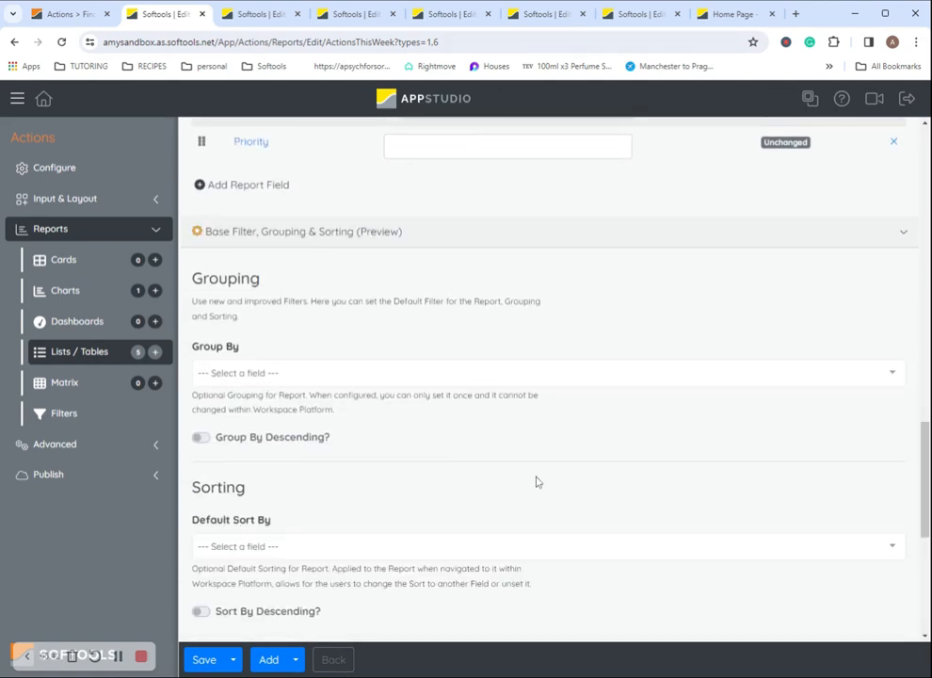
scroll(535, 483, "down", 3)
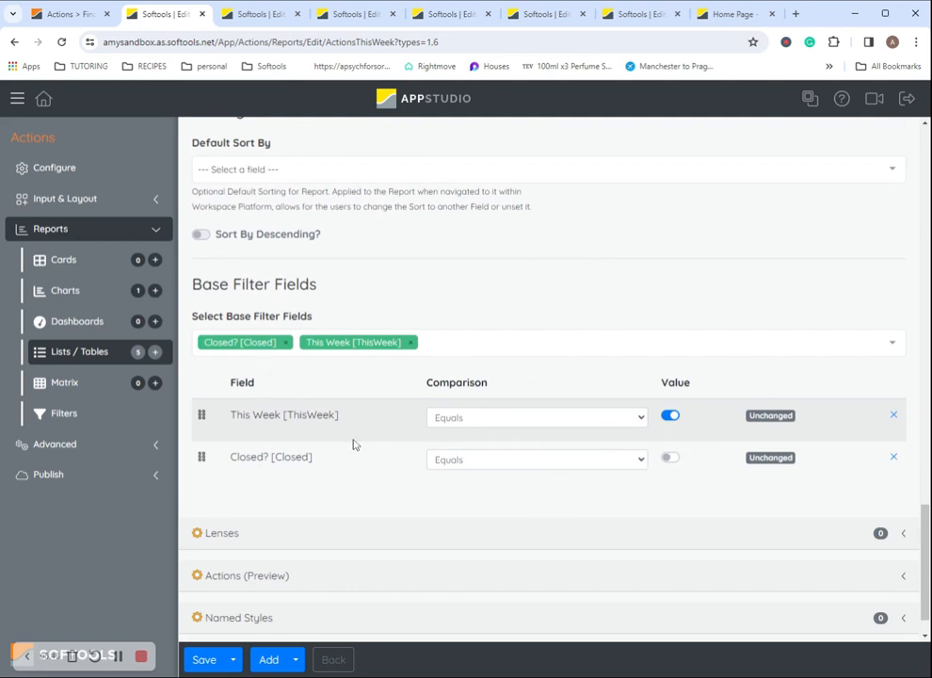
left_click_drag(229, 414, 358, 426)
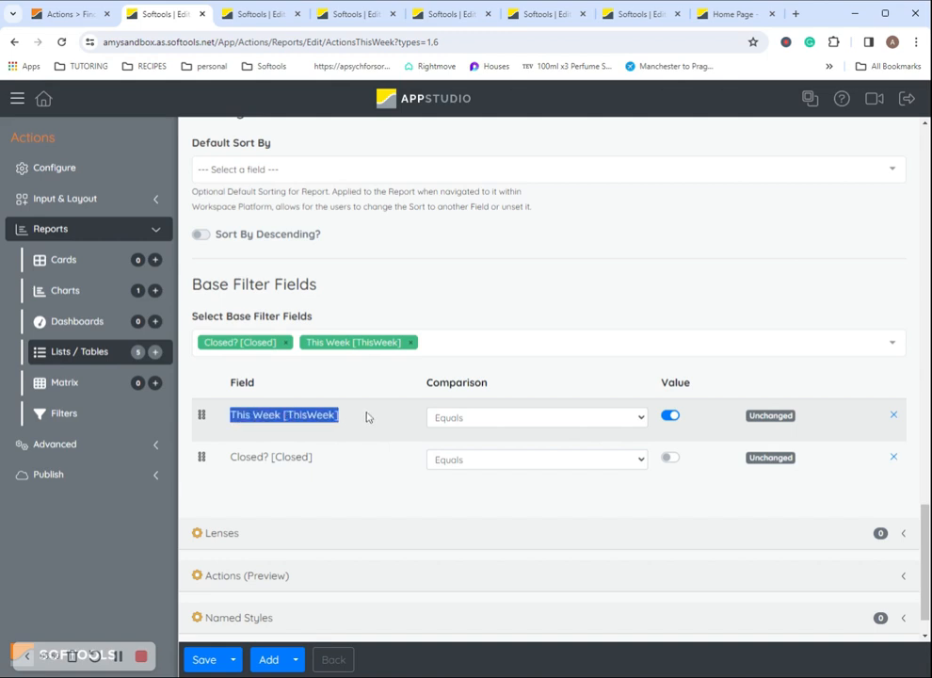
left_click(367, 416)
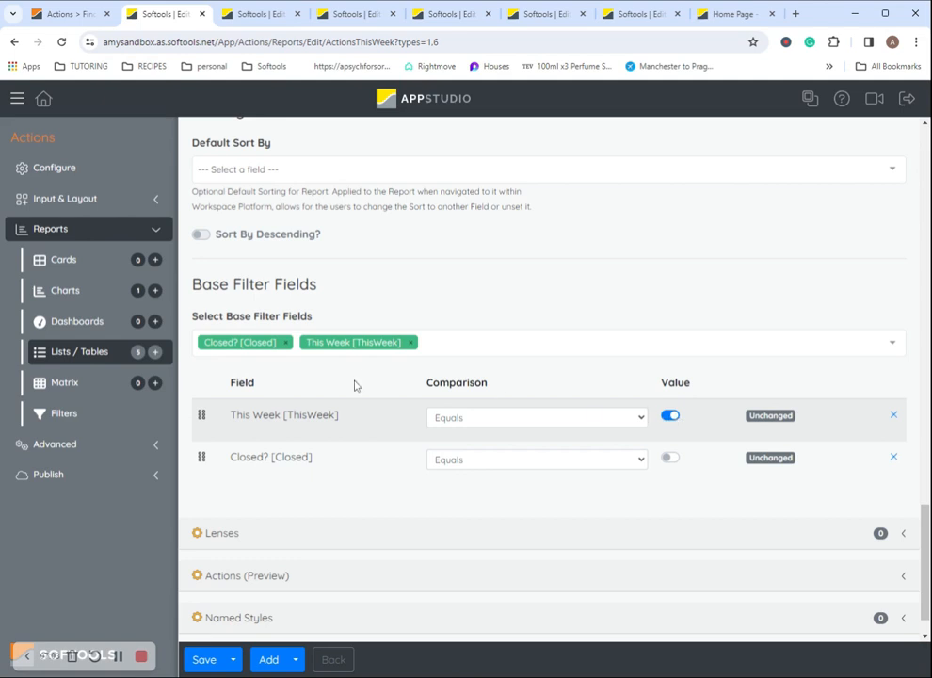
scroll(330, 602, "down", 1)
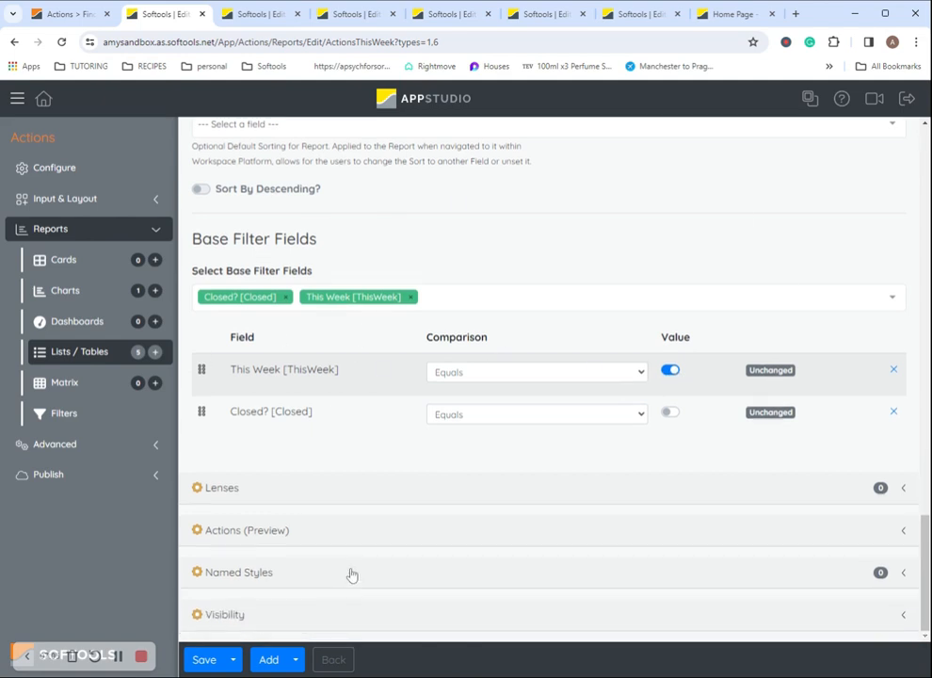
scroll(359, 576, "down", 3)
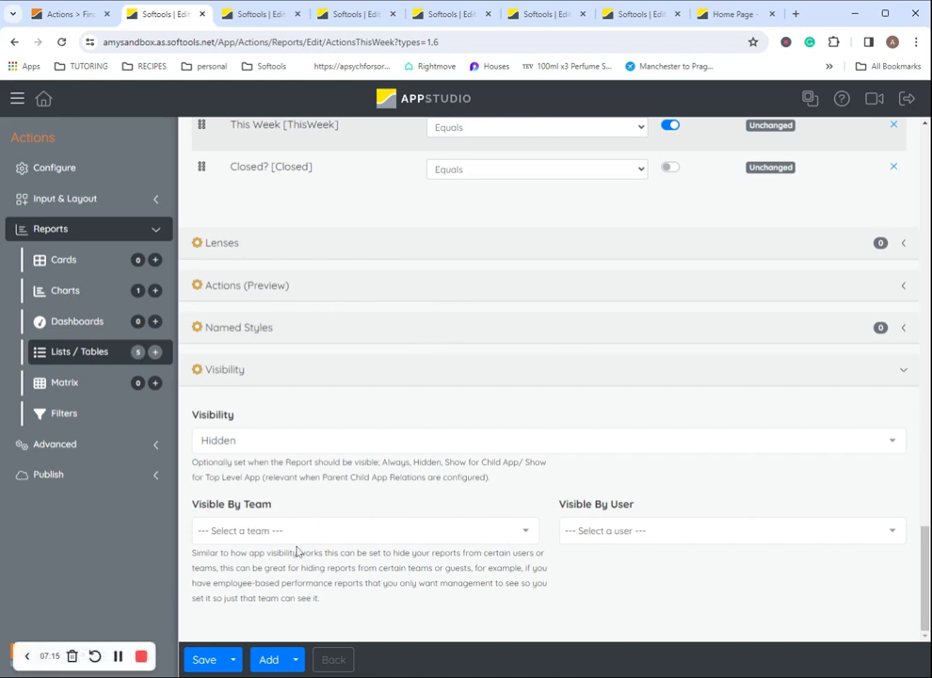
left_click(86, 348)
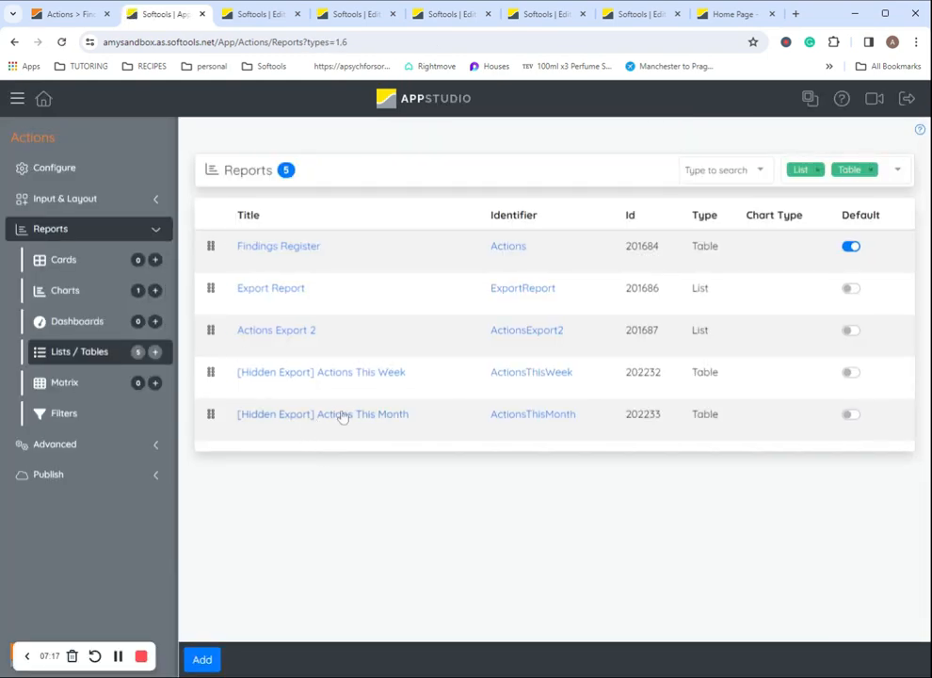
Open the [Hidden Export] Actions This Month report and check its This Month/Closed? filters and Hidden visibility
left_click(344, 414)
scroll(447, 457, "down", 10)
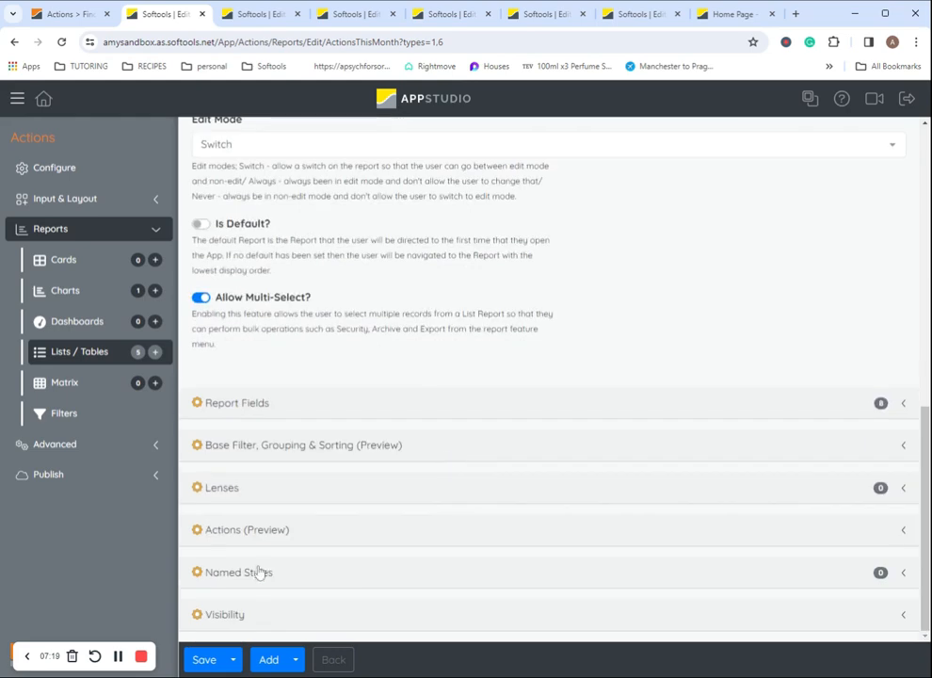
left_click(353, 444)
scroll(385, 443, "down", 5)
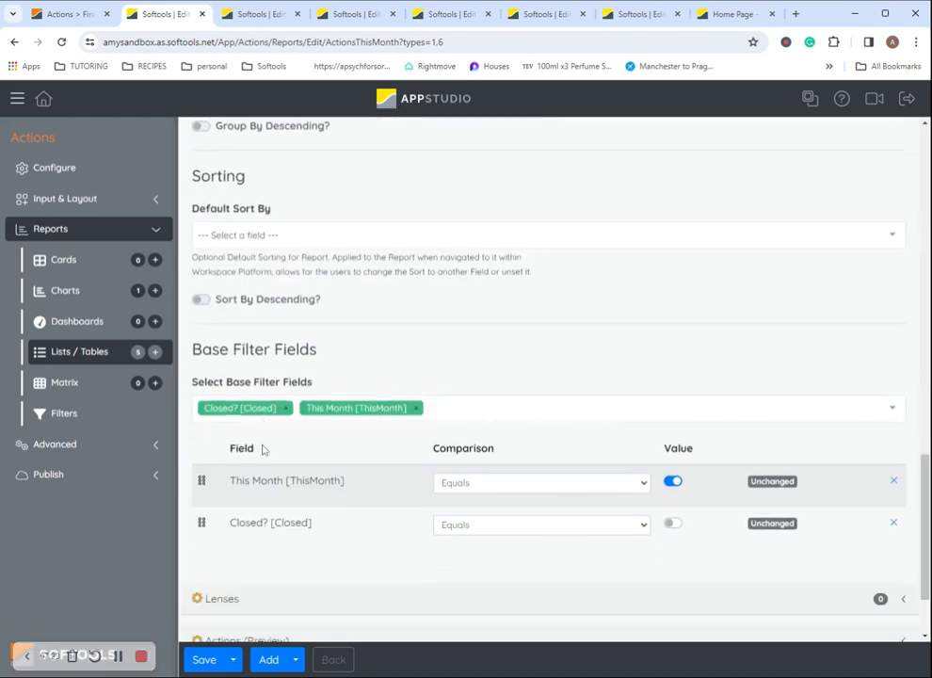
scroll(649, 513, "down", 2)
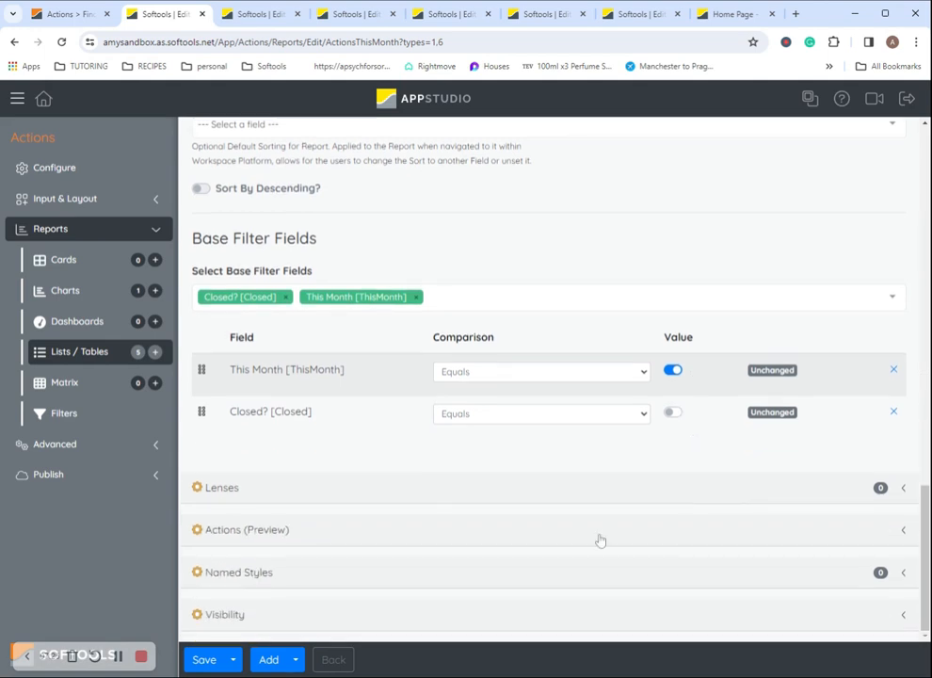
left_click(266, 621)
scroll(283, 517, "down", 4)
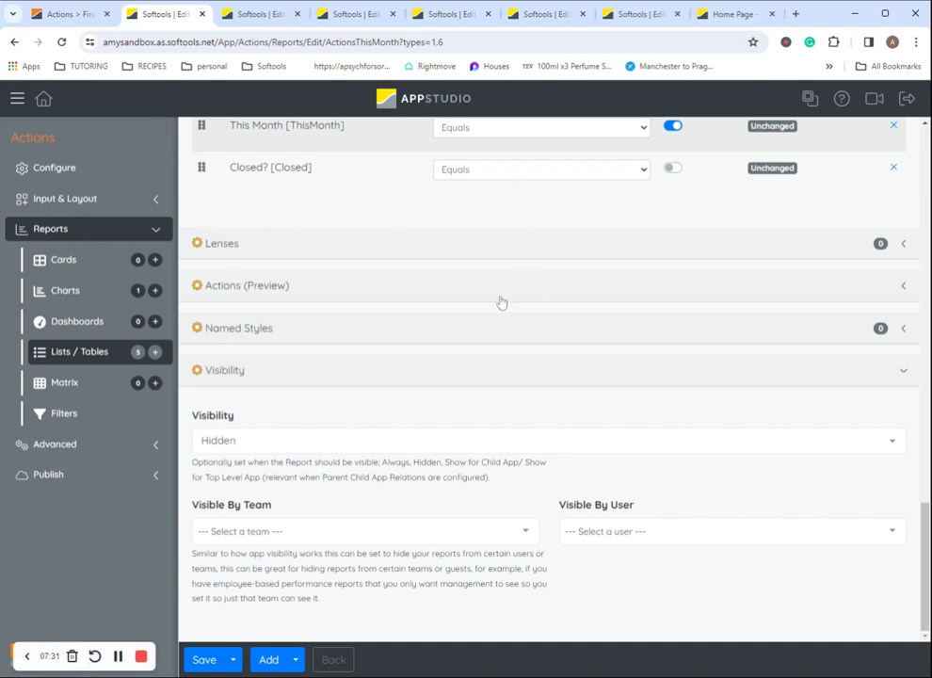
Close the leftover TodaysDate and other field editor pages
left_click(241, 16)
left_click(298, 14)
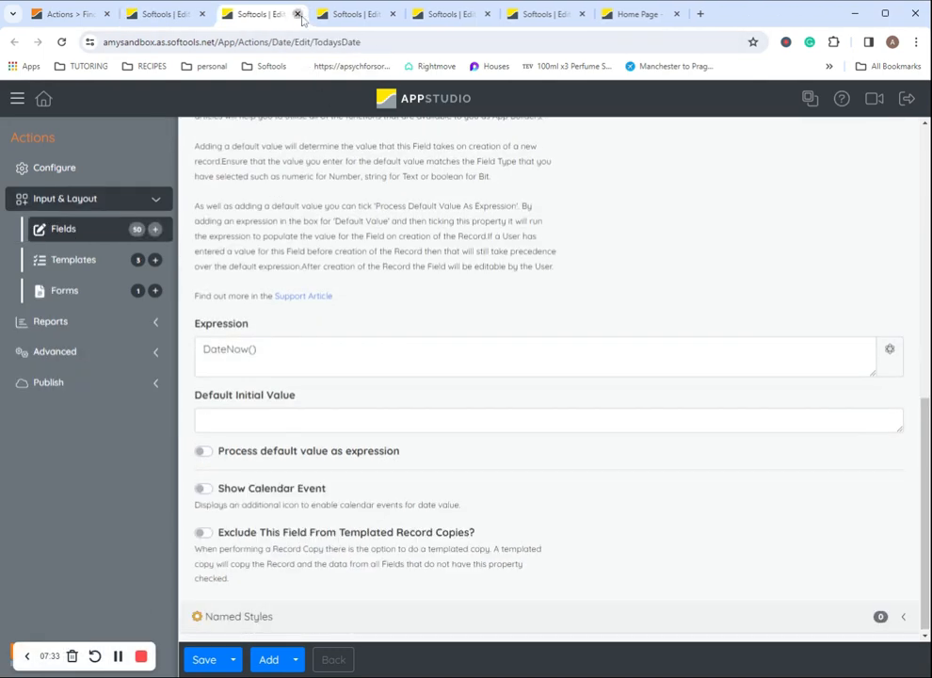
left_click(297, 14)
left_click(297, 14)
left_click(298, 14)
left_click(297, 14)
left_click(297, 15)
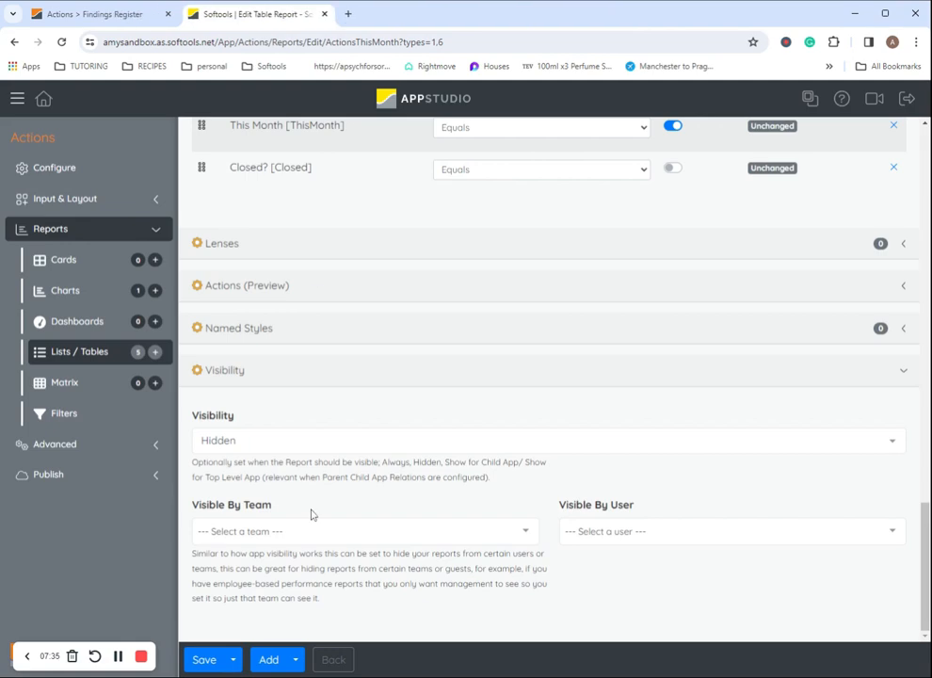
Expand the project's Reference section to see Actions for this week 2 and Actions for this month 2
left_click(43, 97)
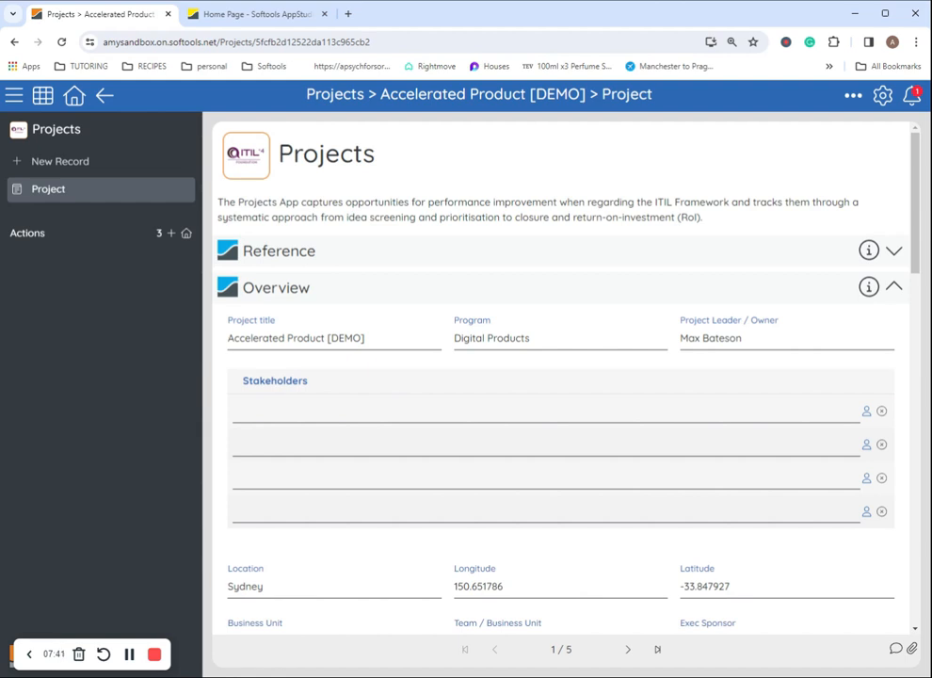
left_click(335, 256)
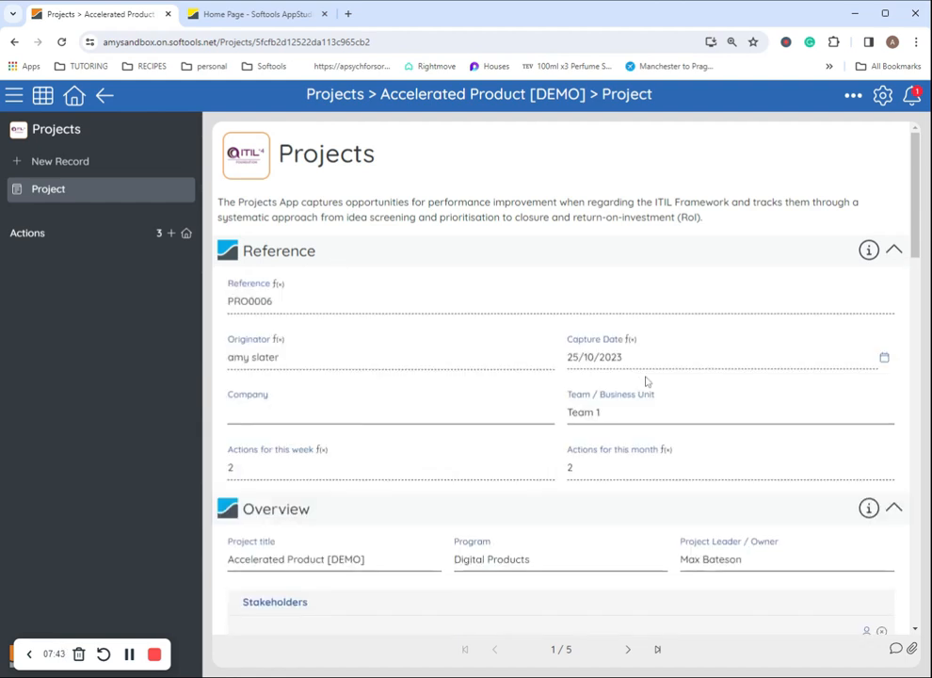
scroll(644, 383, "down", 1)
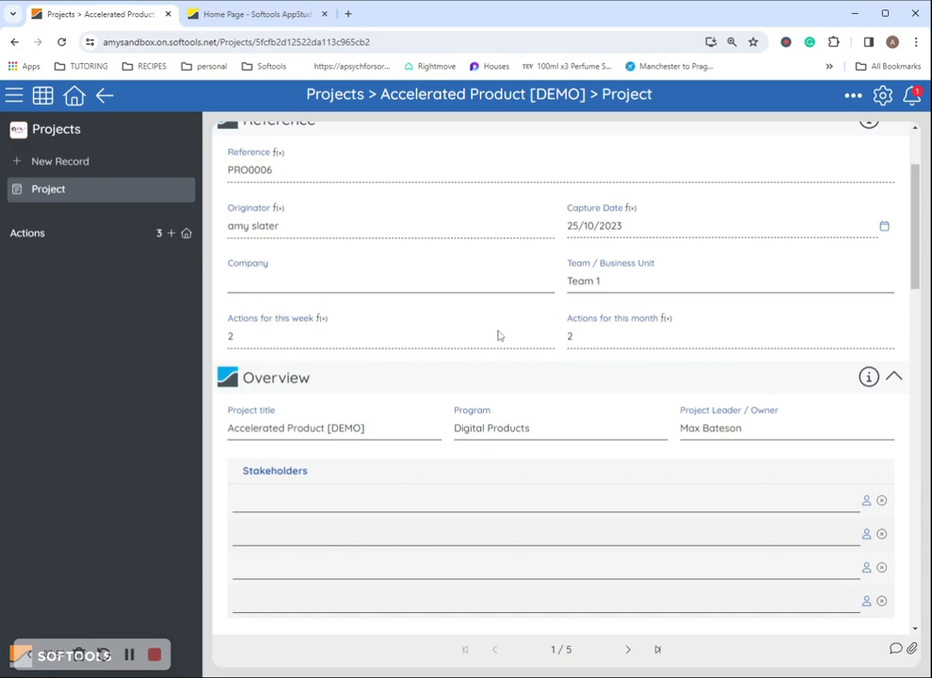
Inspect the Actions for this week expression childCount('Actions','{"ThisWeek": true, "Closed": false}'), then return to the project
left_click(325, 319)
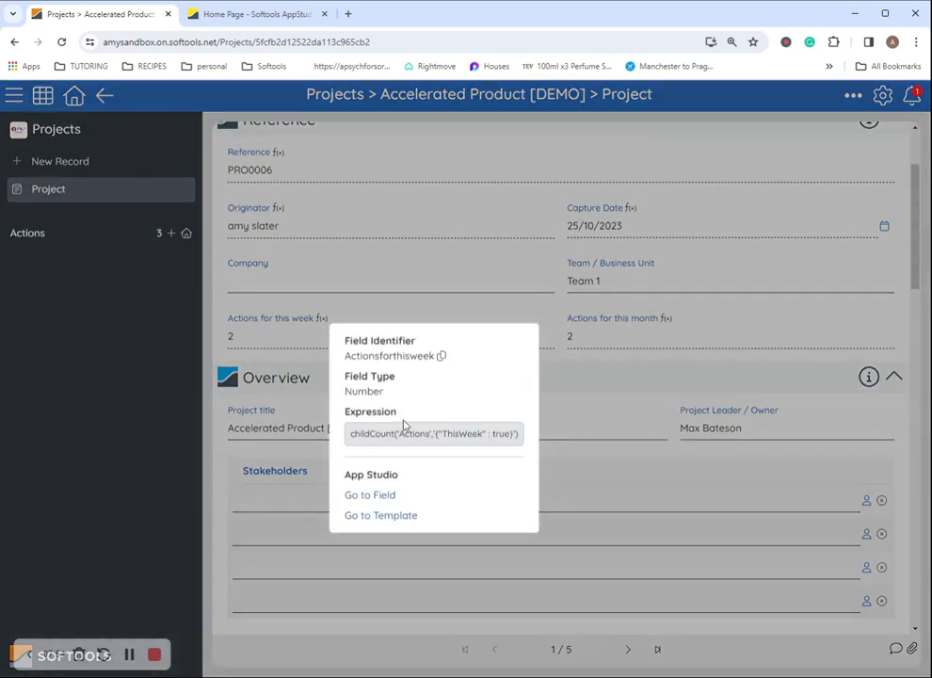
left_click(370, 495)
scroll(306, 511, "down", 3)
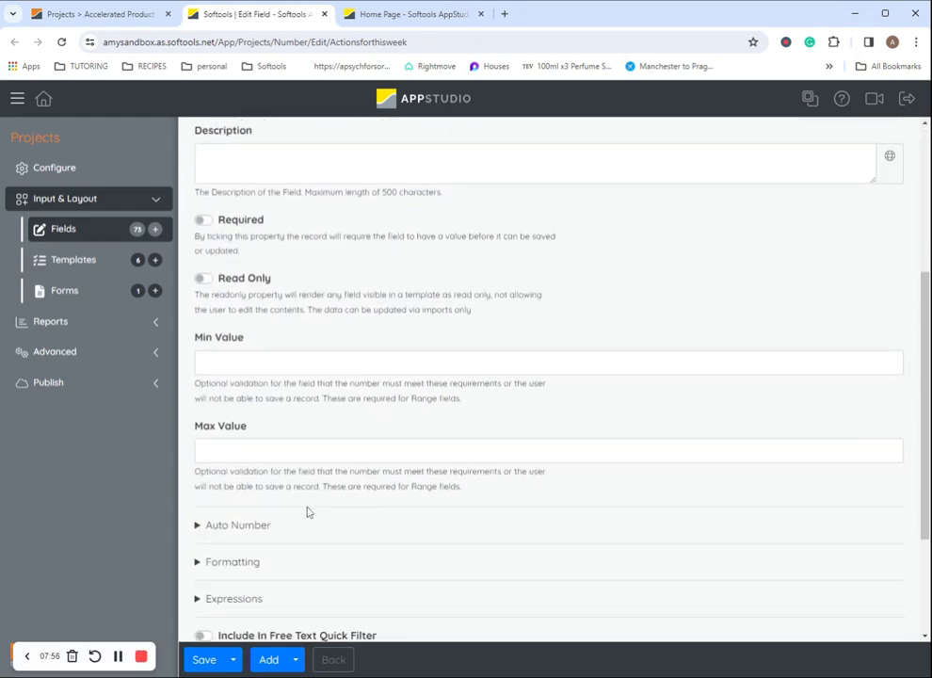
scroll(307, 511, "down", 2)
left_click(259, 416)
scroll(393, 395, "down", 4)
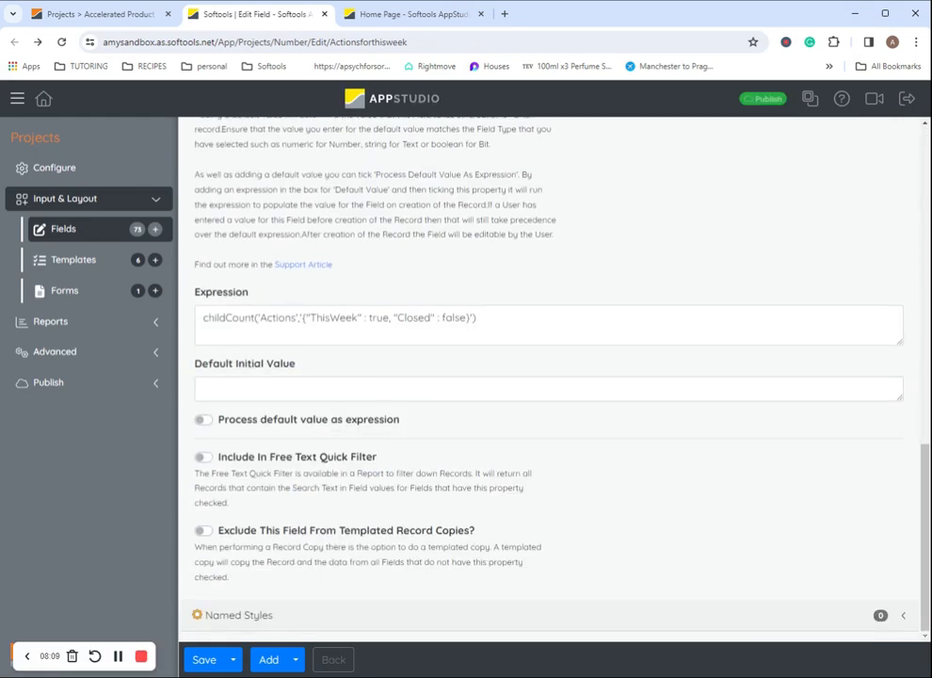
left_click_drag(203, 318, 254, 318)
left_click(478, 318)
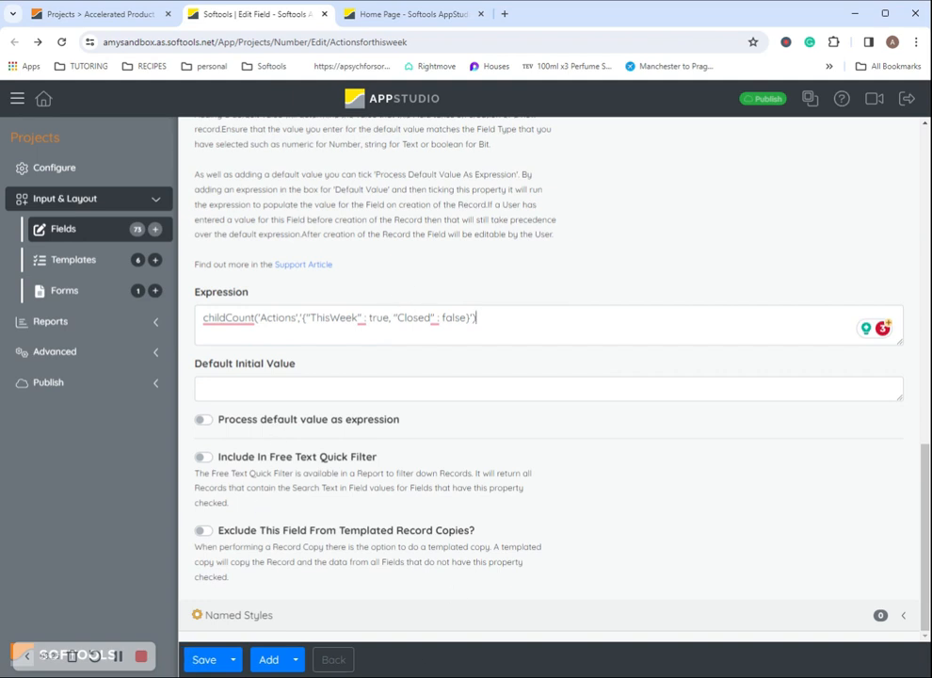
left_click(58, 16)
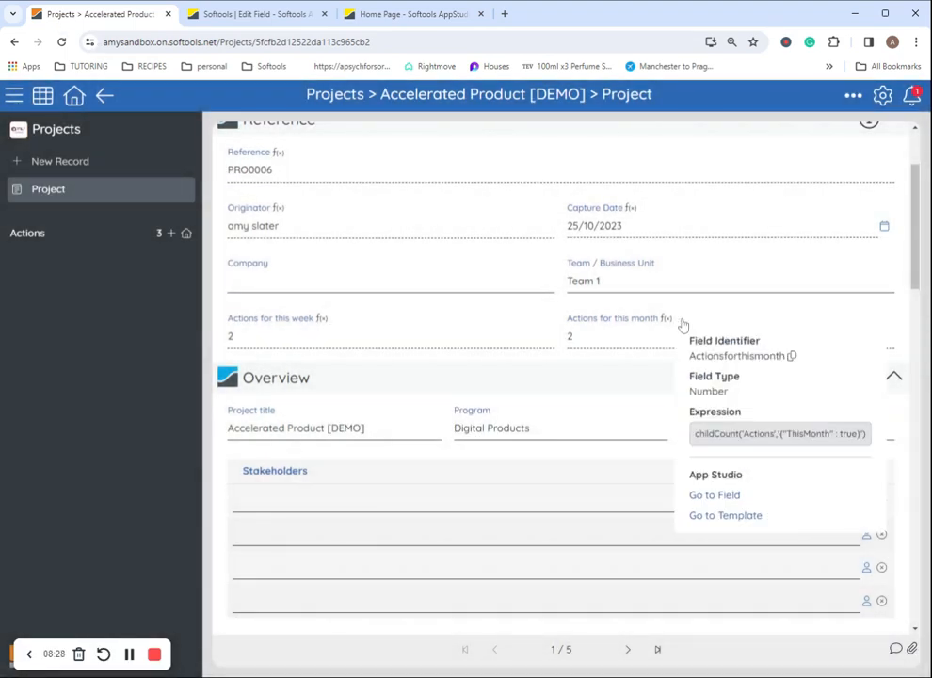
Save the Actions for this month field's expression and go back to the Accelerated Product [DEMO] record
left_click(683, 324)
left_click(725, 496)
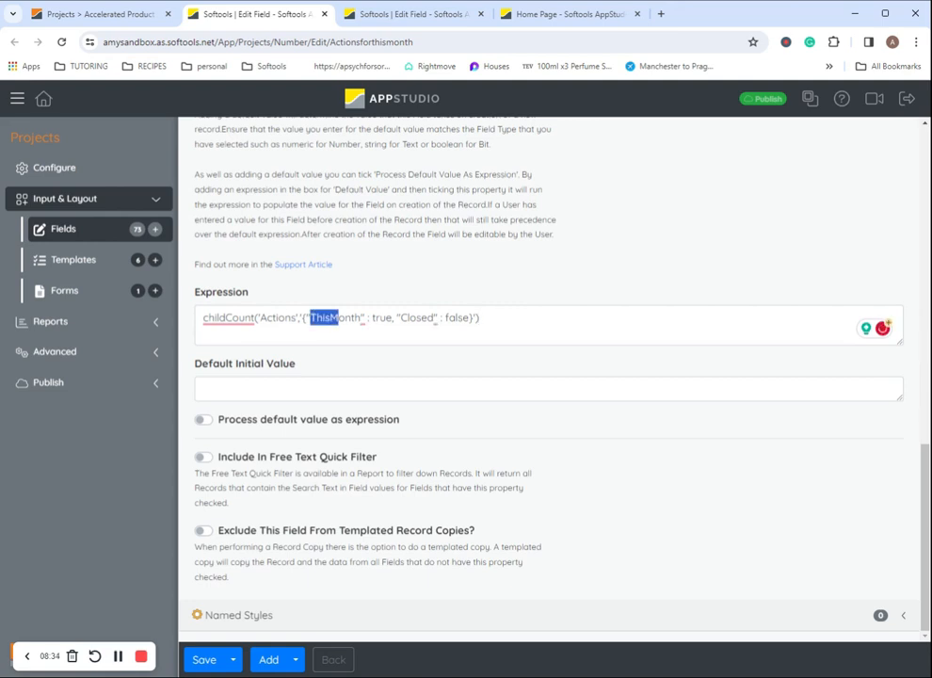
left_click(204, 658)
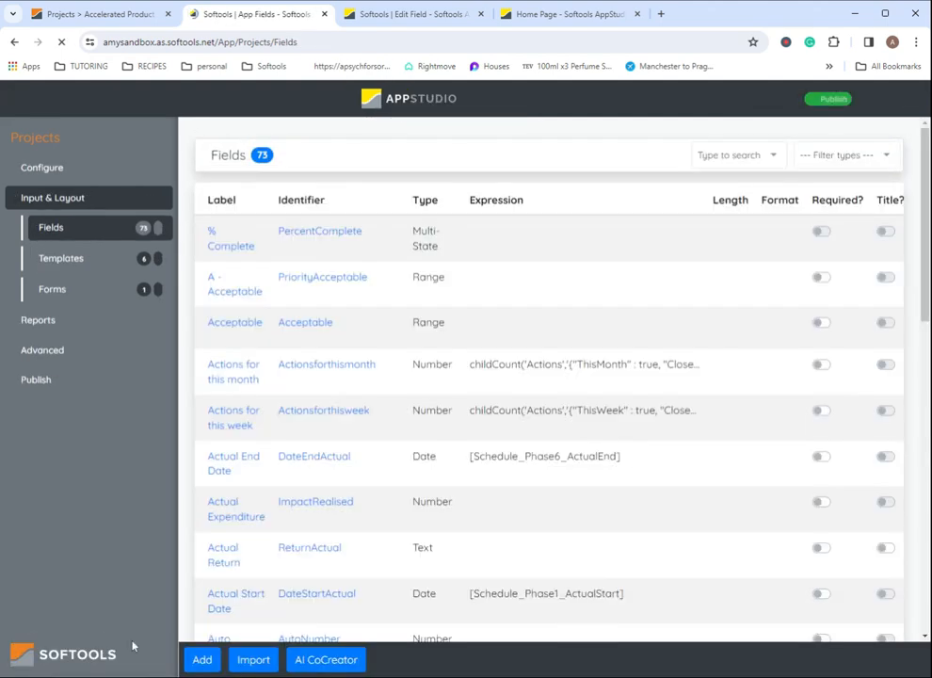
left_click(106, 14)
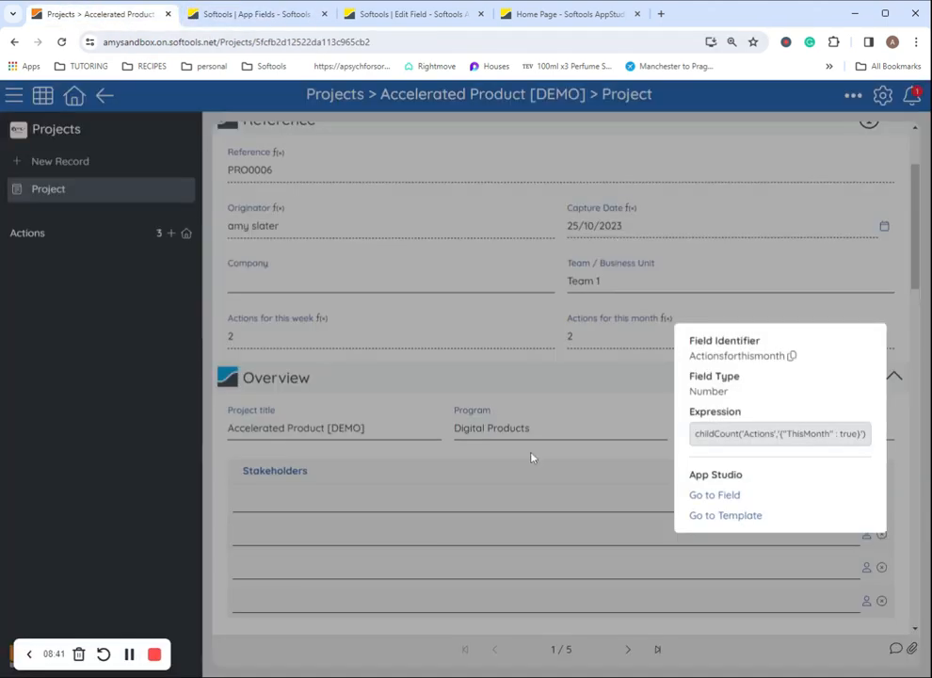
scroll(544, 592, "up", 3)
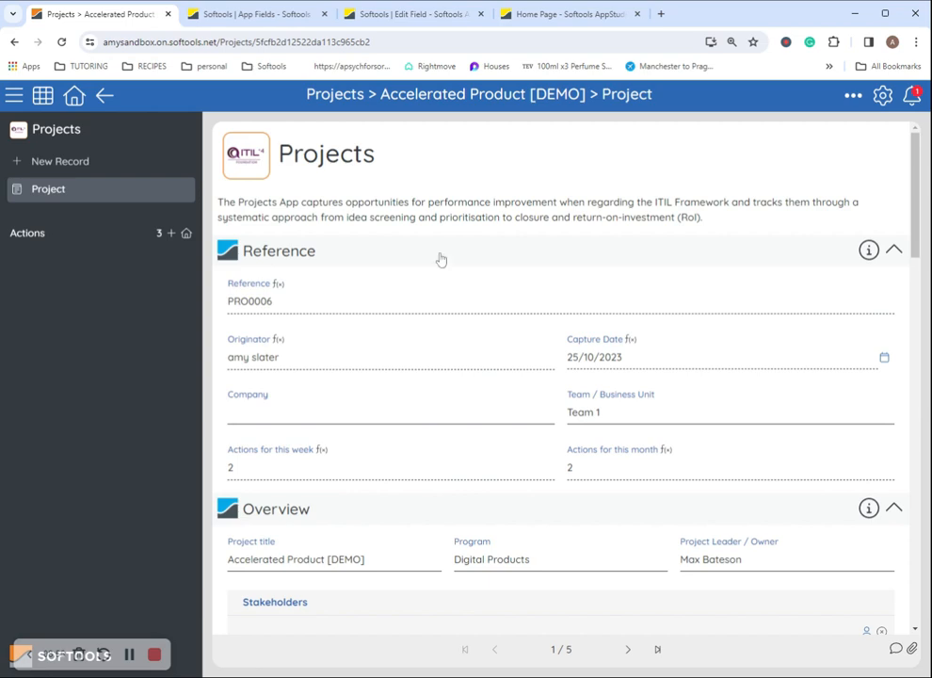
Scroll through the project form down to Performance Snapshot and back up to Stakeholders
scroll(441, 259, "down", 20)
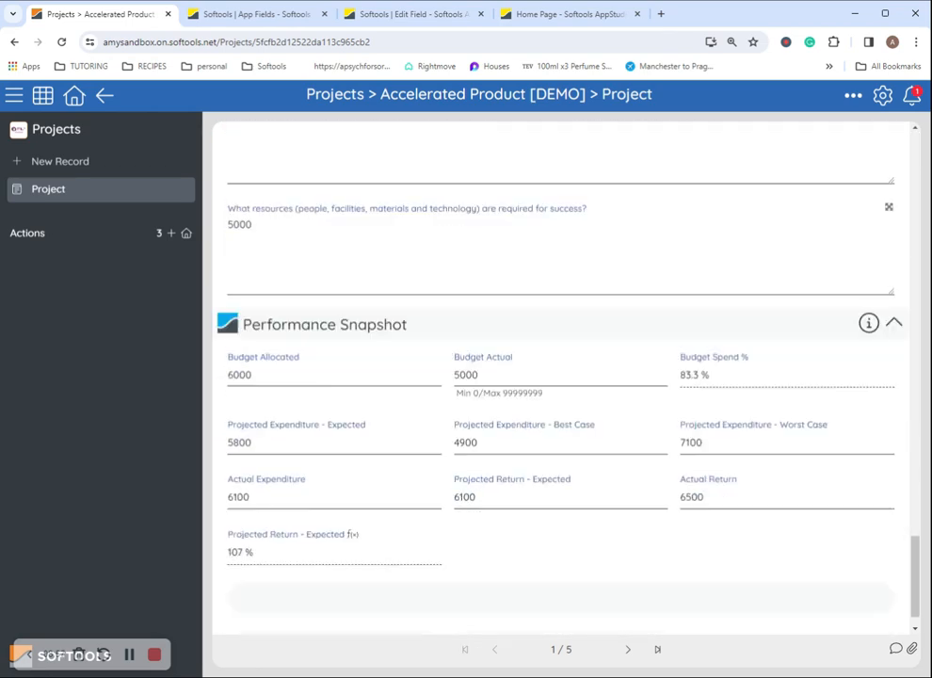
scroll(560, 377, "down", 1)
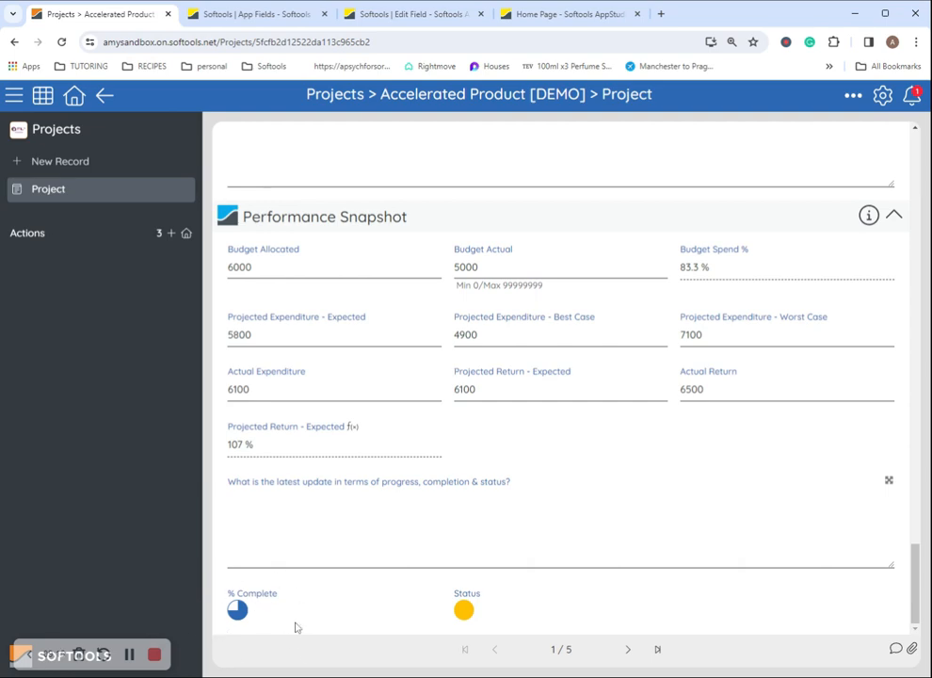
scroll(349, 620, "up", 10)
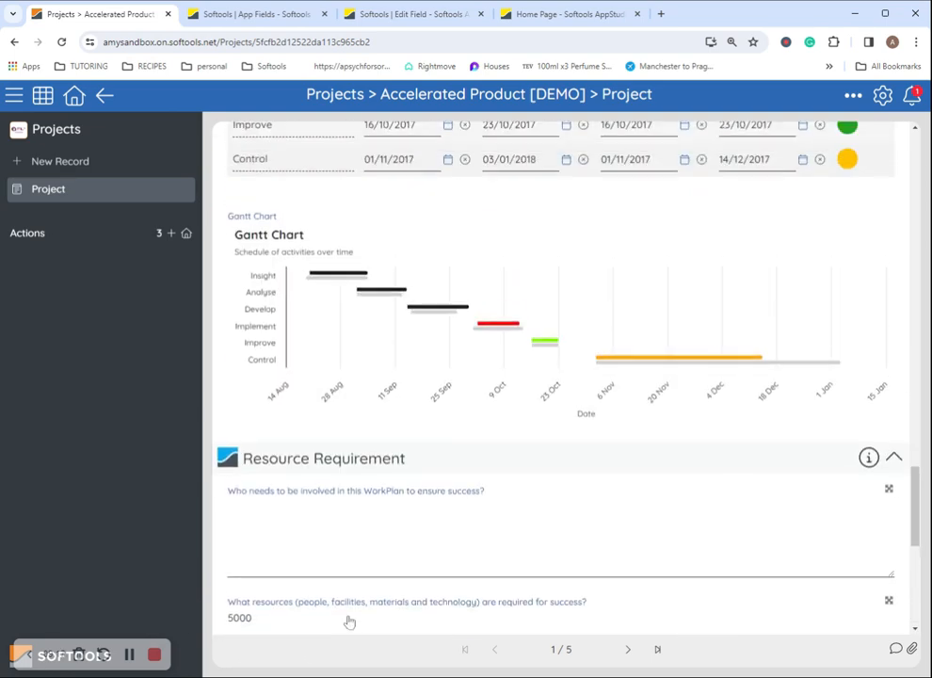
scroll(362, 600, "up", 10)
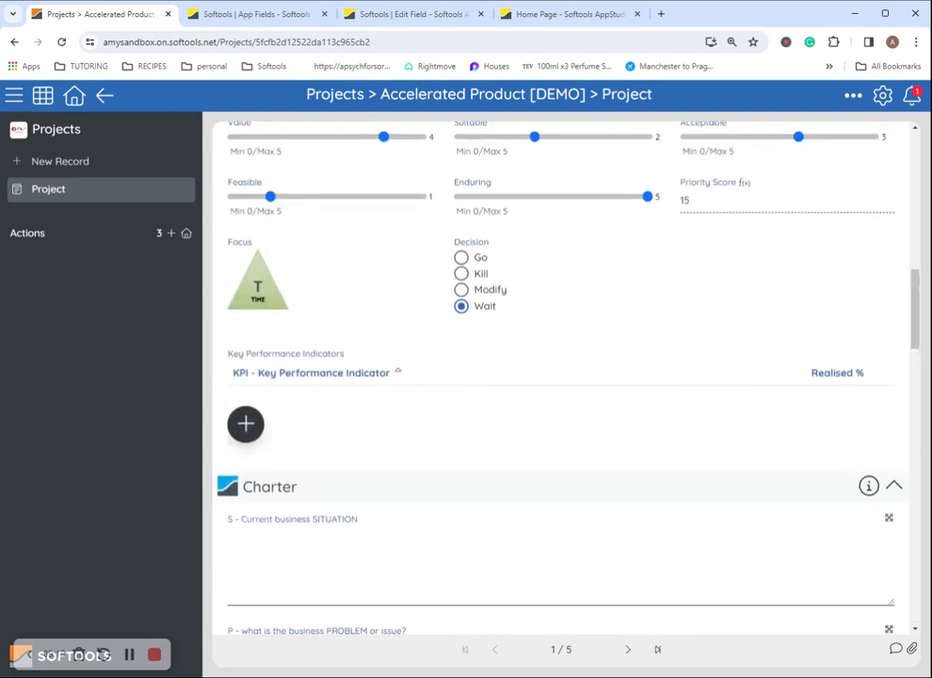
scroll(383, 617, "up", 4)
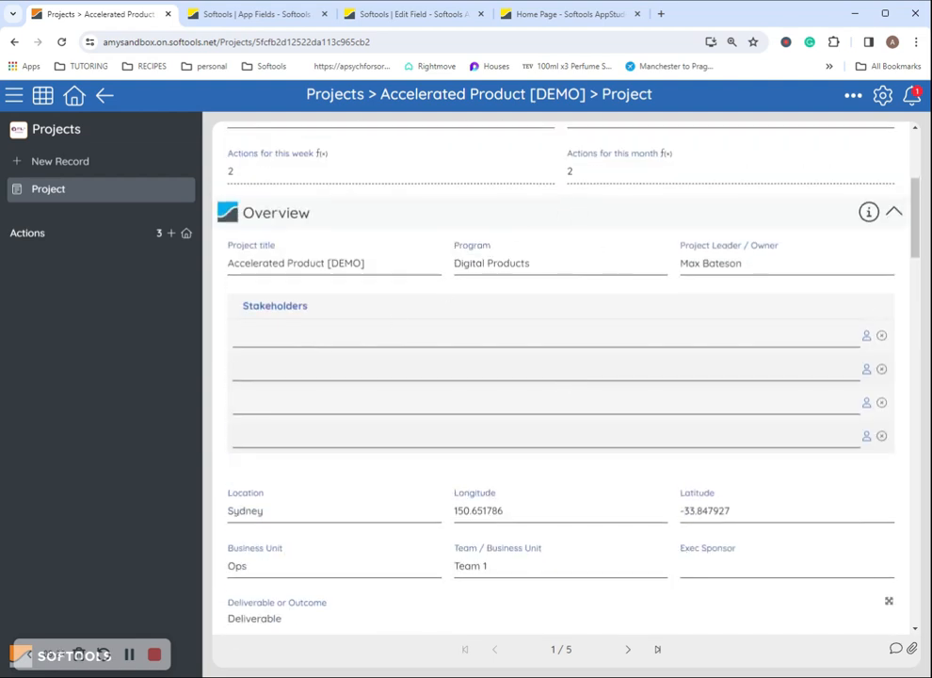
Pick a user from the dropdown for each of the four Stakeholders slots
left_click(289, 386)
left_click(298, 302)
left_click(236, 335)
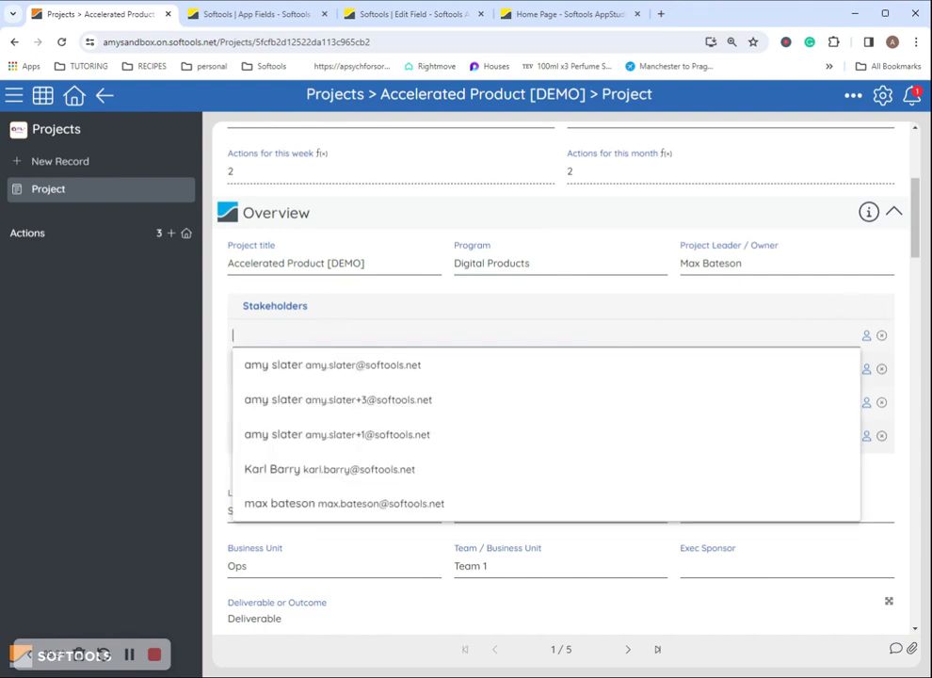
left_click(328, 374)
left_click(331, 377)
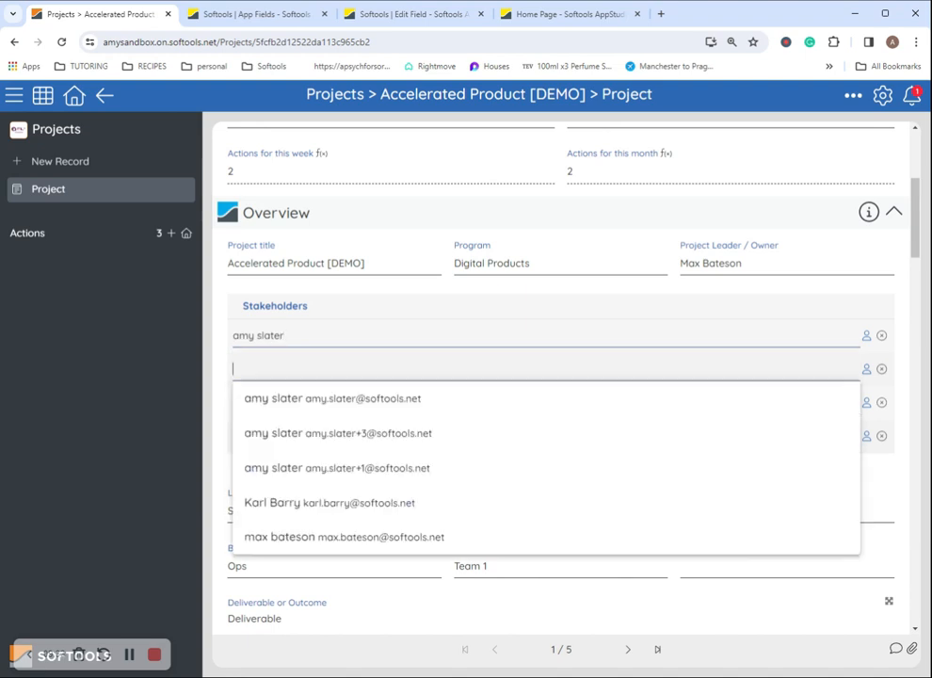
left_click(306, 515)
left_click(290, 399)
left_click(328, 578)
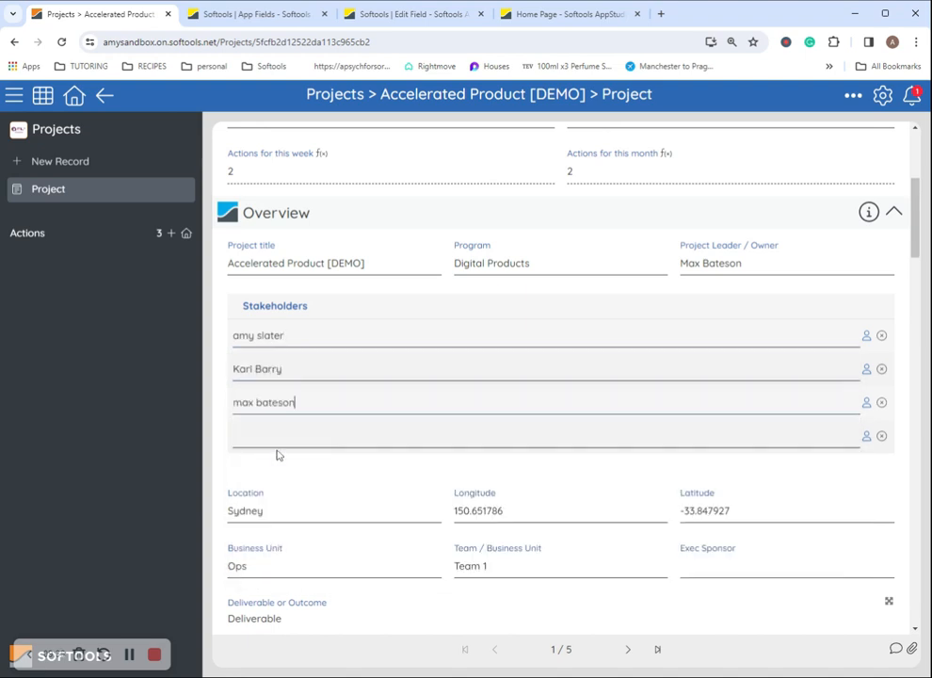
left_click(276, 438)
left_click(273, 466)
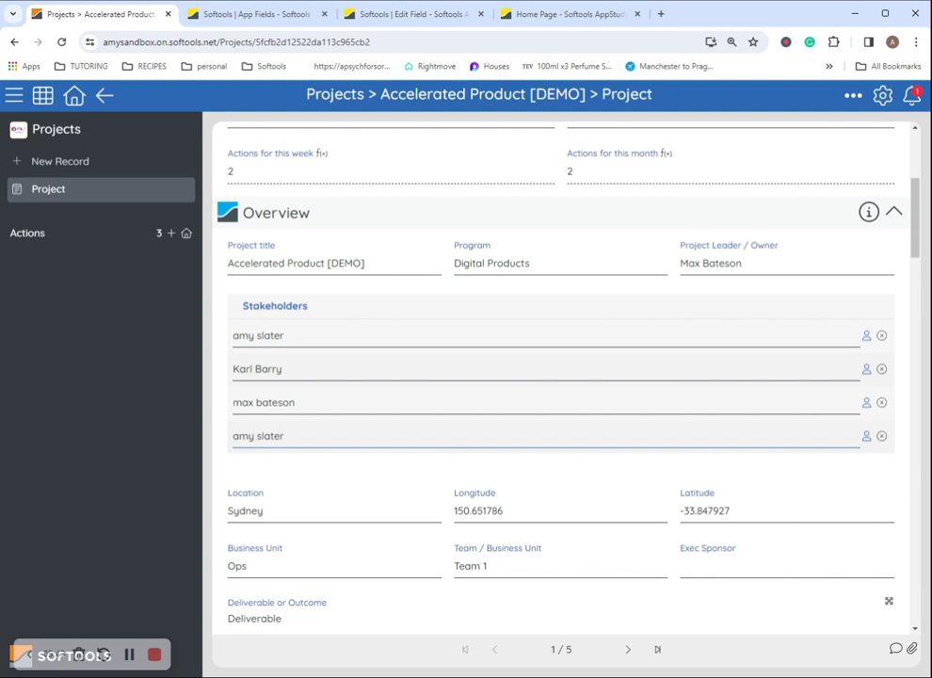
Remove the fourth stakeholder so three remain, then go to App Studio's Templated Reports
left_click(325, 339)
left_click(318, 403)
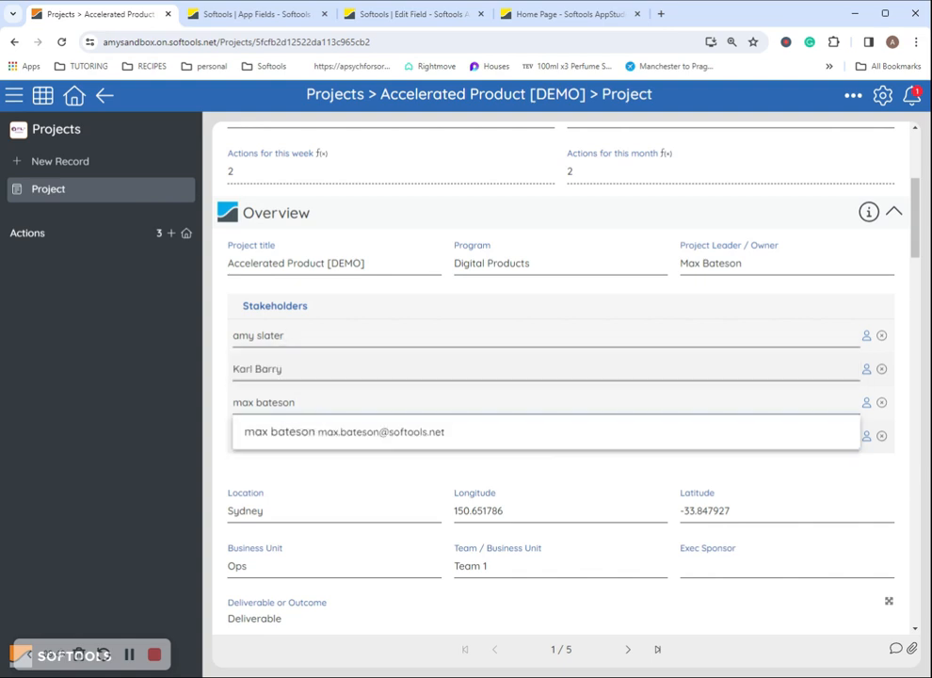
left_click(234, 335)
left_click(209, 342)
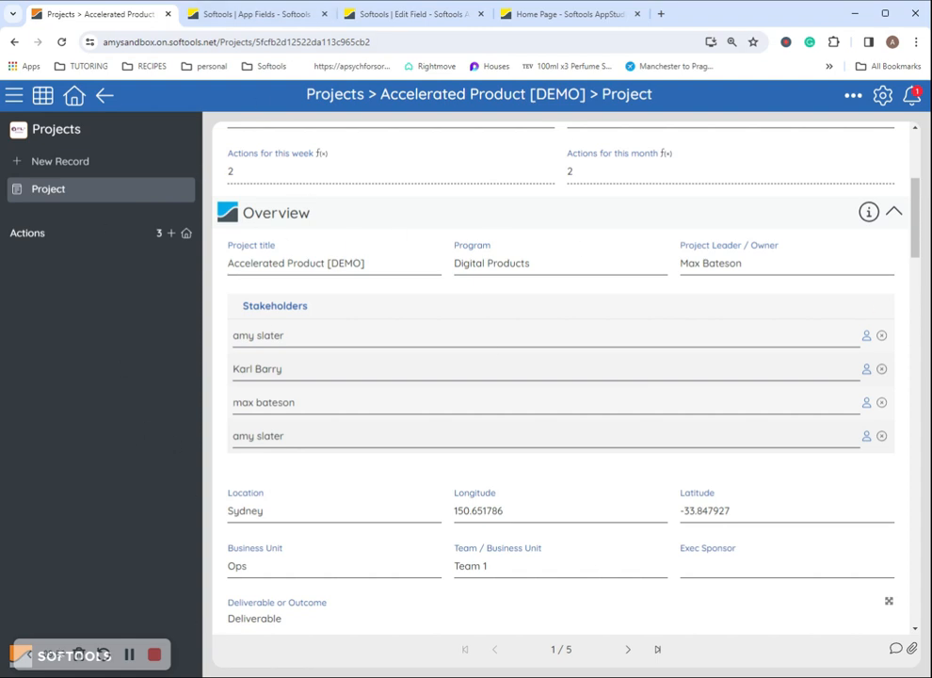
left_click_drag(286, 435, 45, 433)
key("BackSpace")
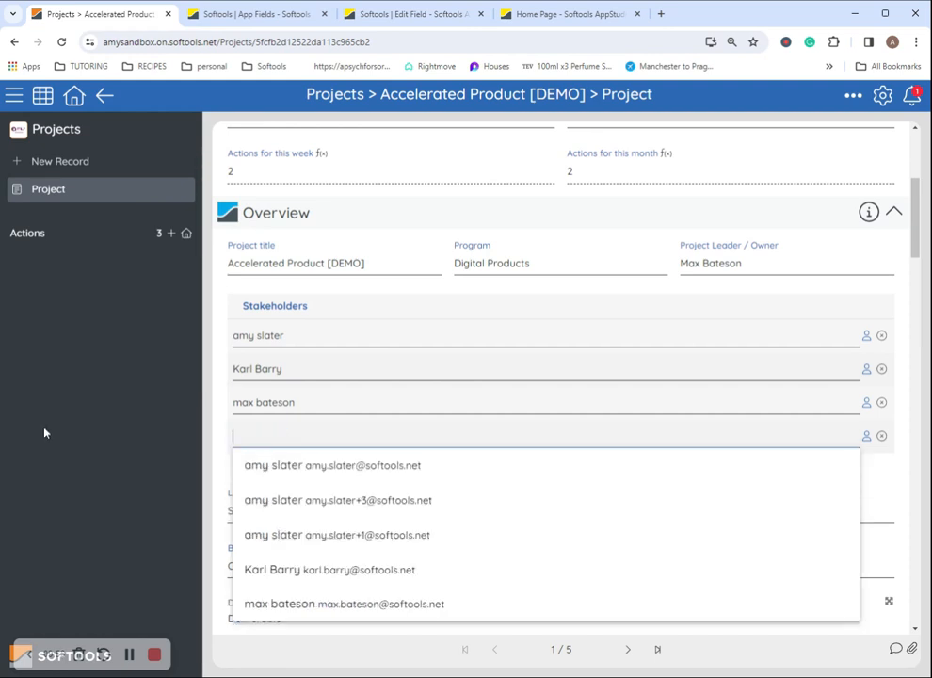
left_click(320, 403)
left_click(189, 366)
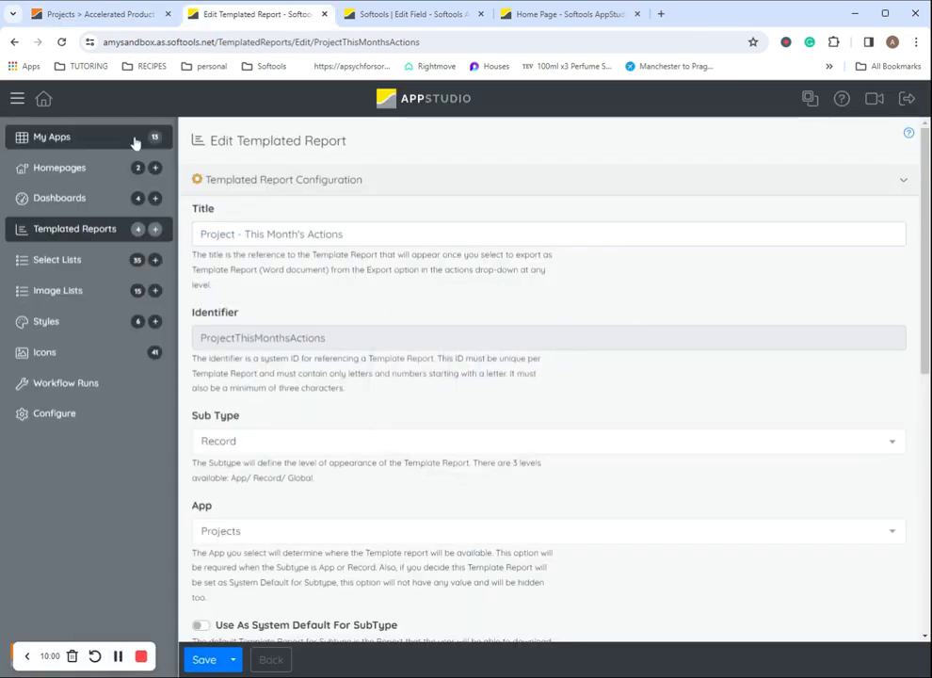
left_click(75, 229)
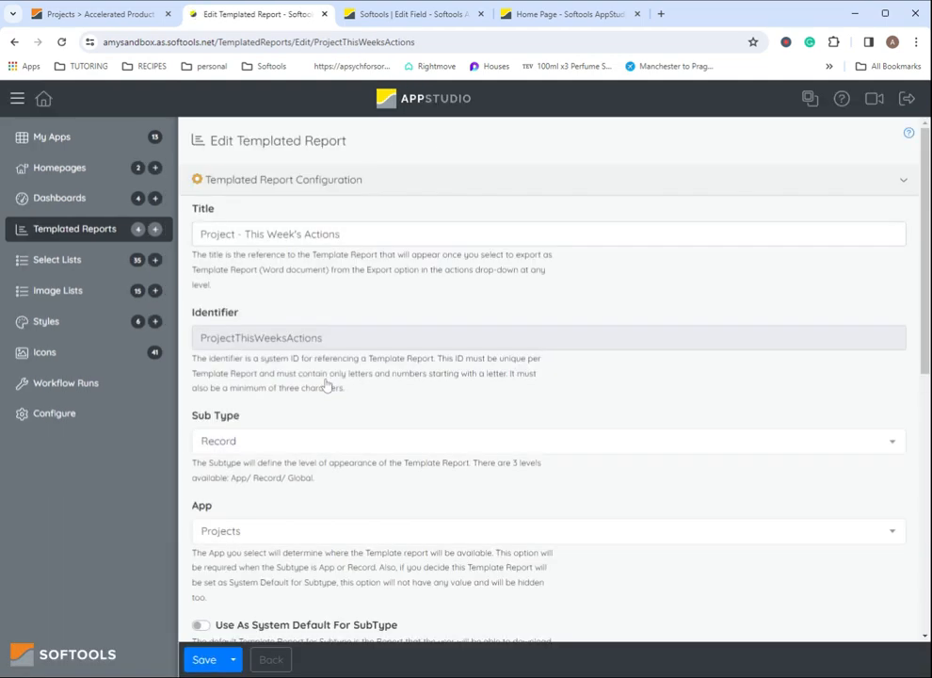
Review the This Week's and This Month's Actions report templates, then expand the Projects app's Advanced settings
scroll(546, 377, "down", 10)
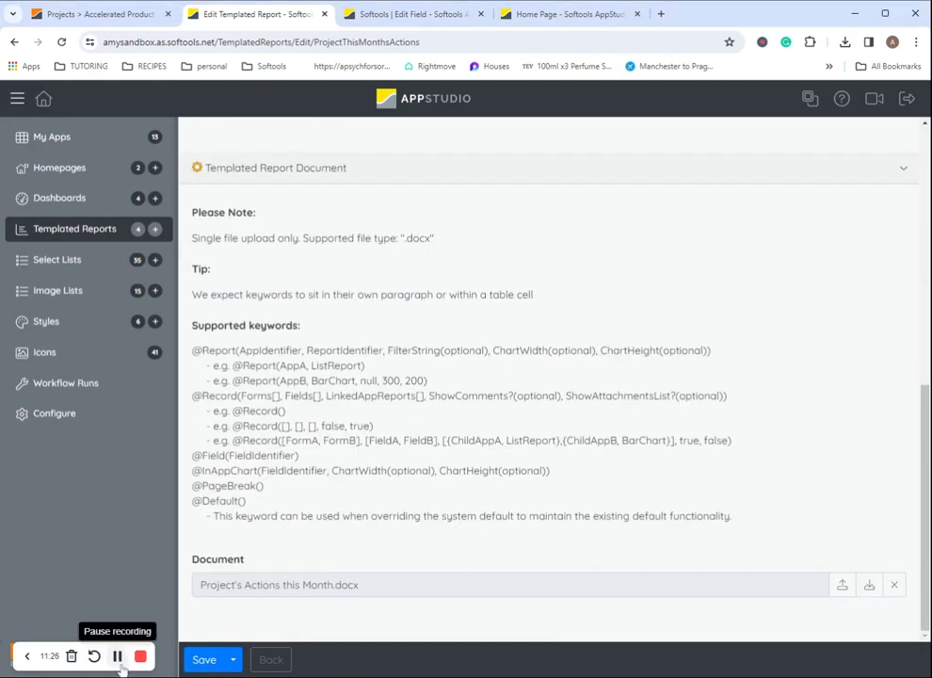
scroll(399, 466, "up", 6)
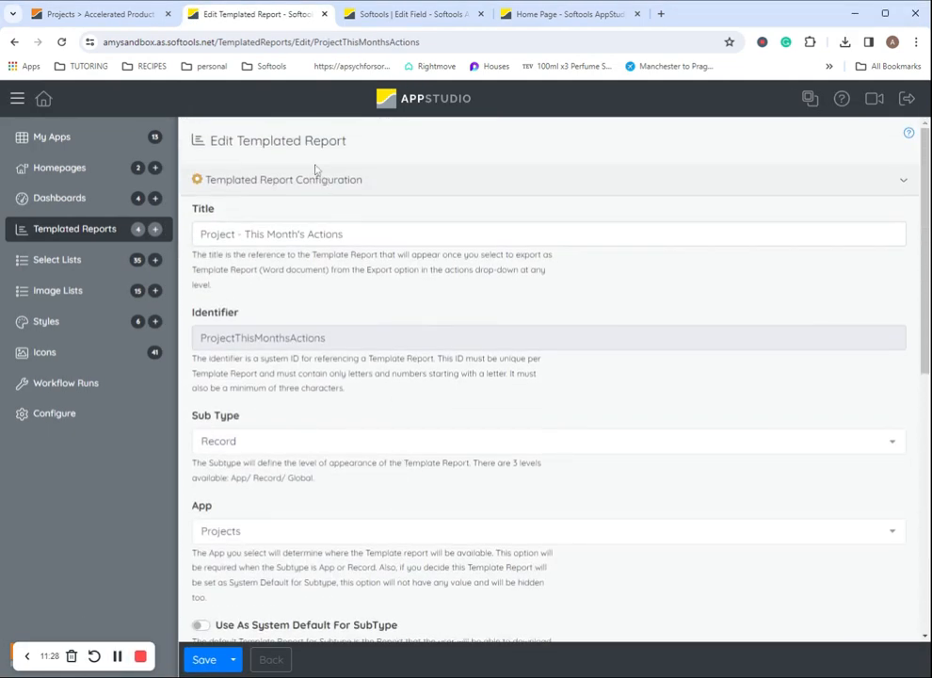
triple_click(310, 234)
scroll(373, 287, "down", 6)
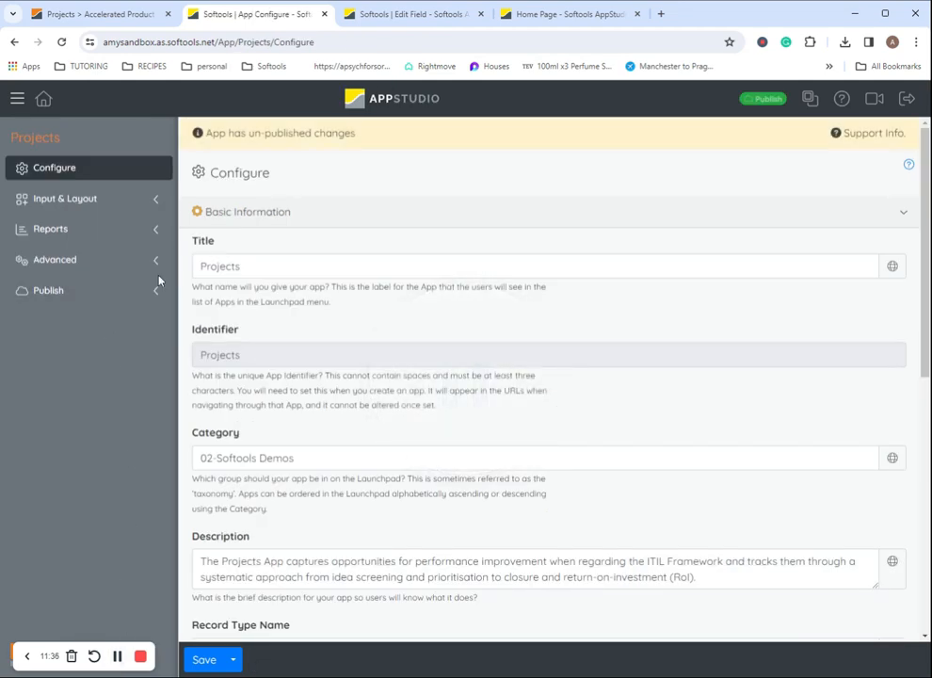
left_click(155, 260)
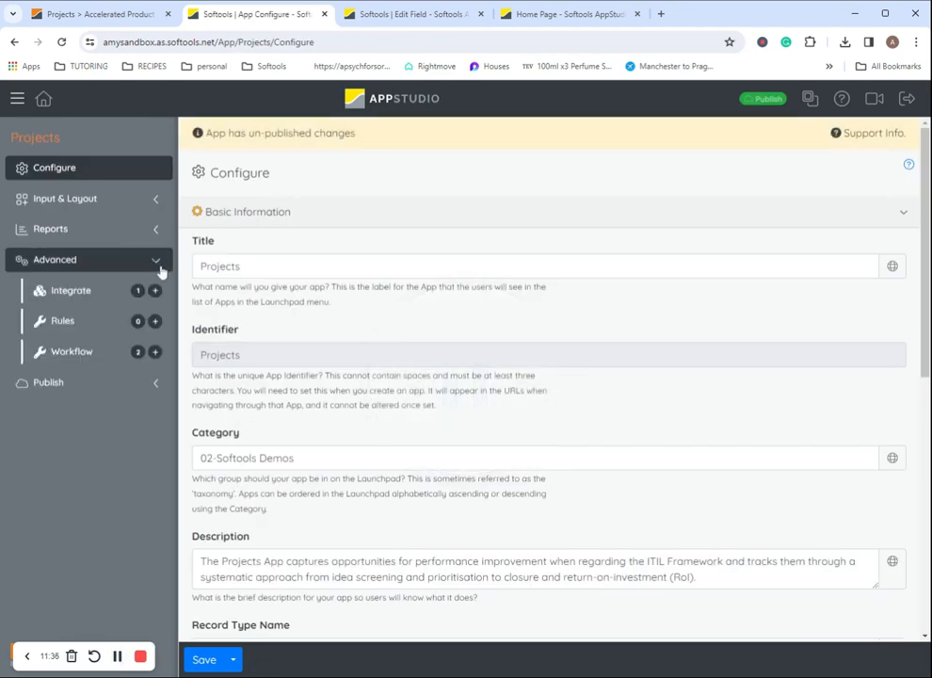
Start the Weekly Actions Report's weekly scheduled job on 18 December 2023 at 06:00
left_click(127, 353)
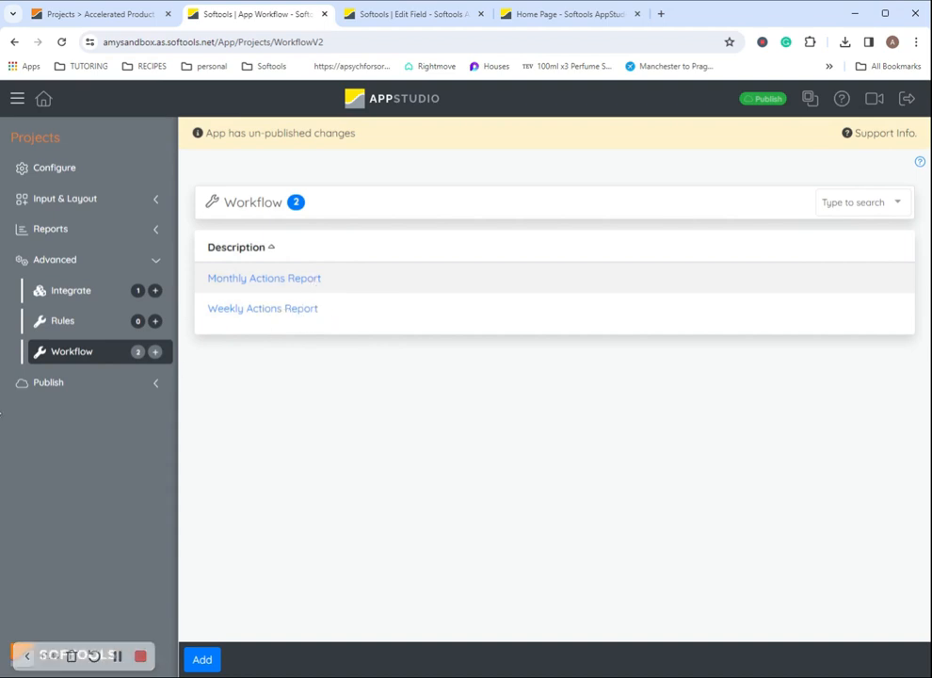
left_click(222, 310)
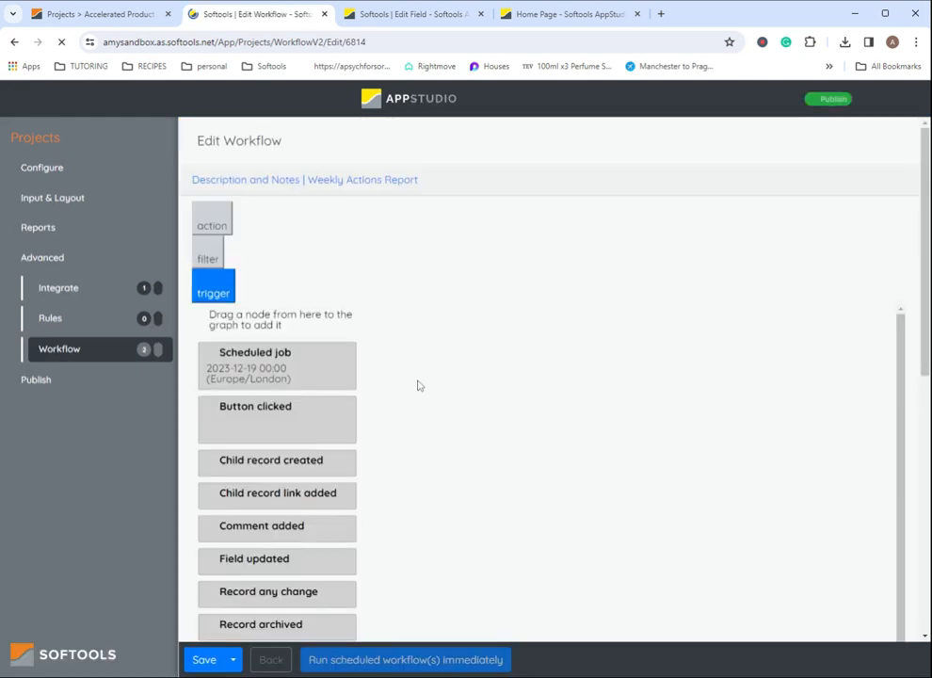
double_click(499, 282)
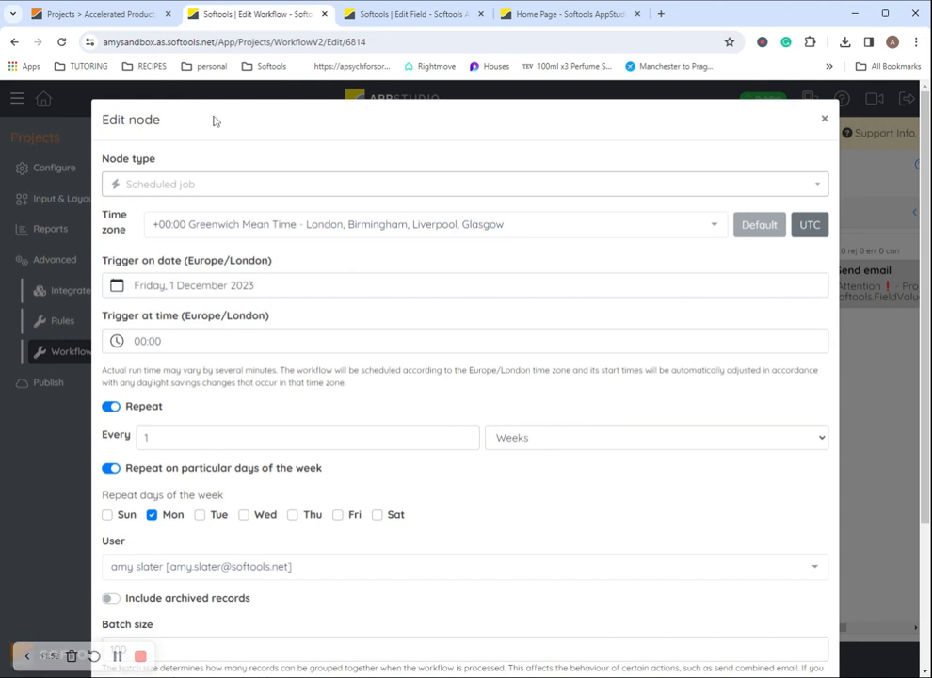
left_click(199, 288)
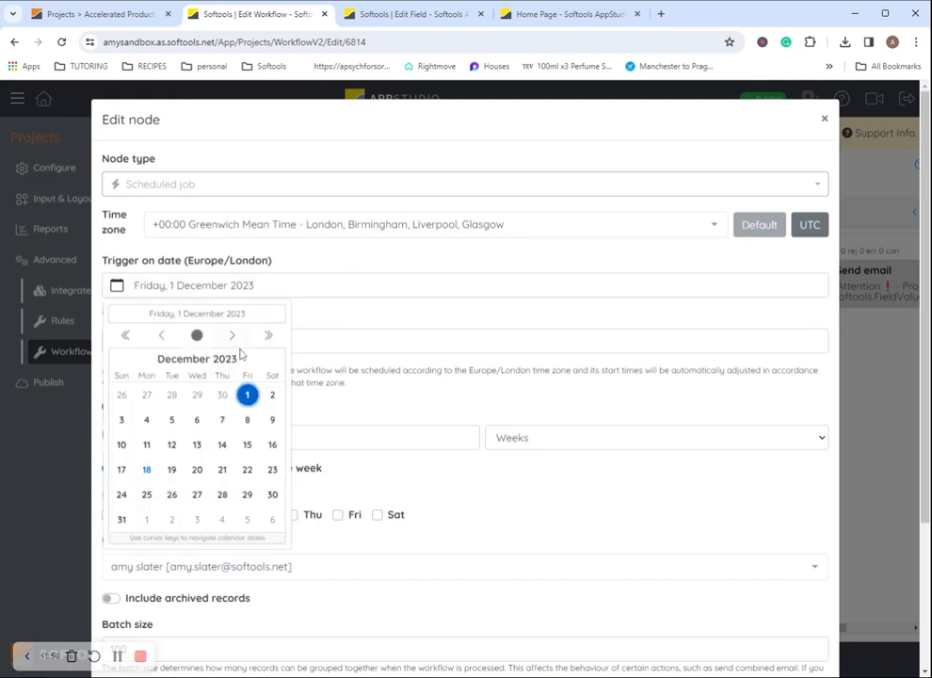
left_click(146, 468)
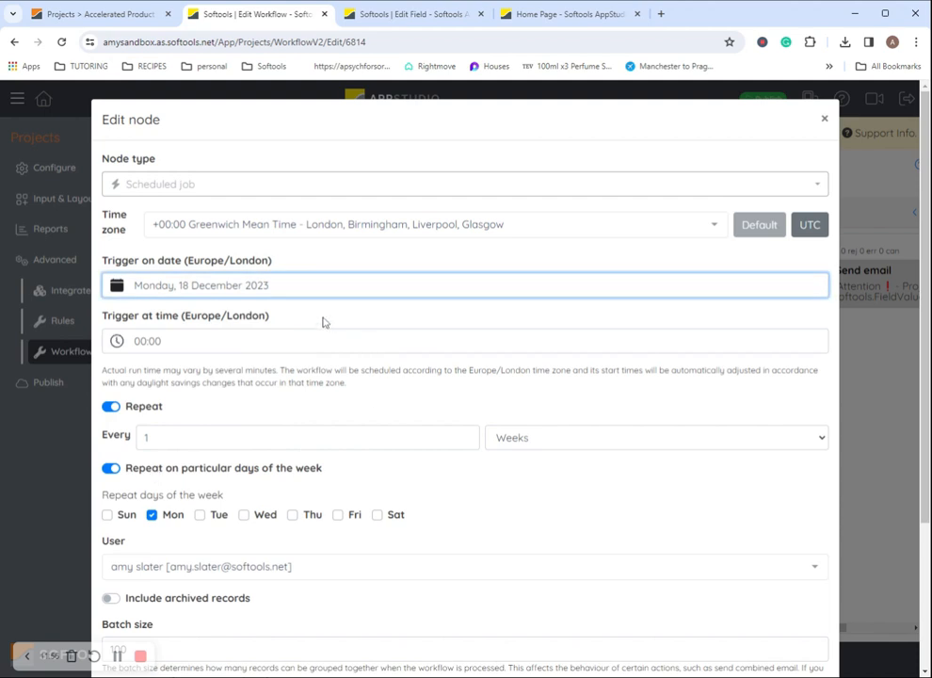
left_click(287, 342)
left_click(136, 394)
left_click(136, 394)
left_click(136, 395)
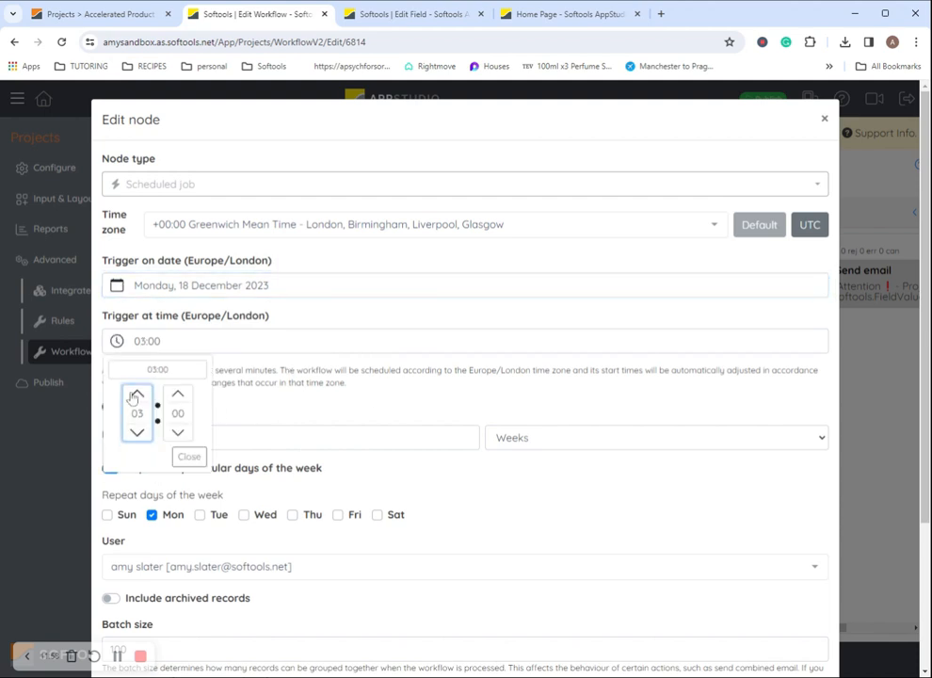
left_click(136, 395)
left_click(189, 455)
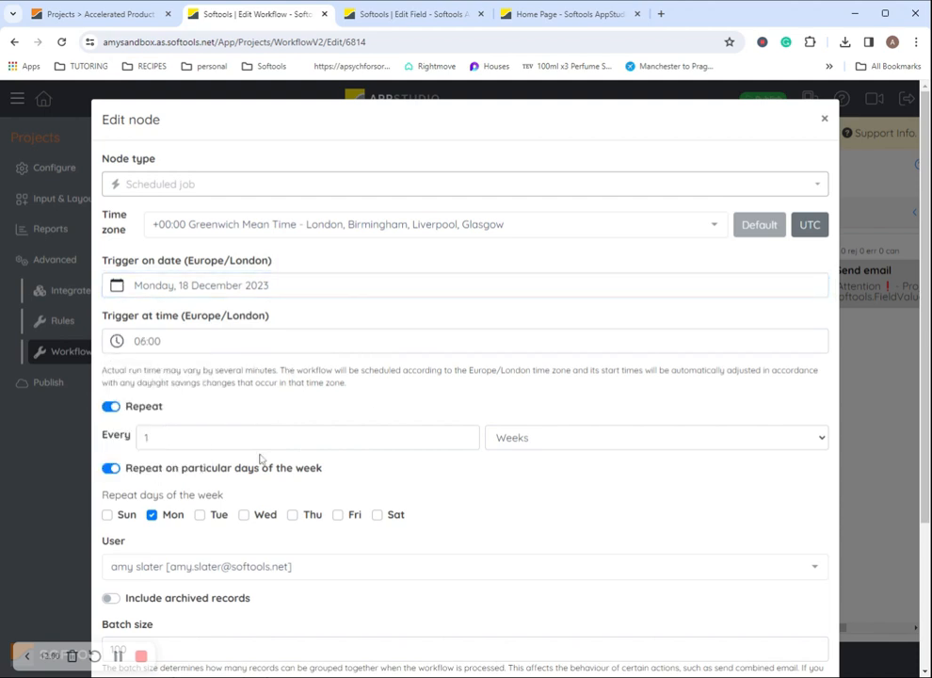
scroll(304, 410, "down", 3)
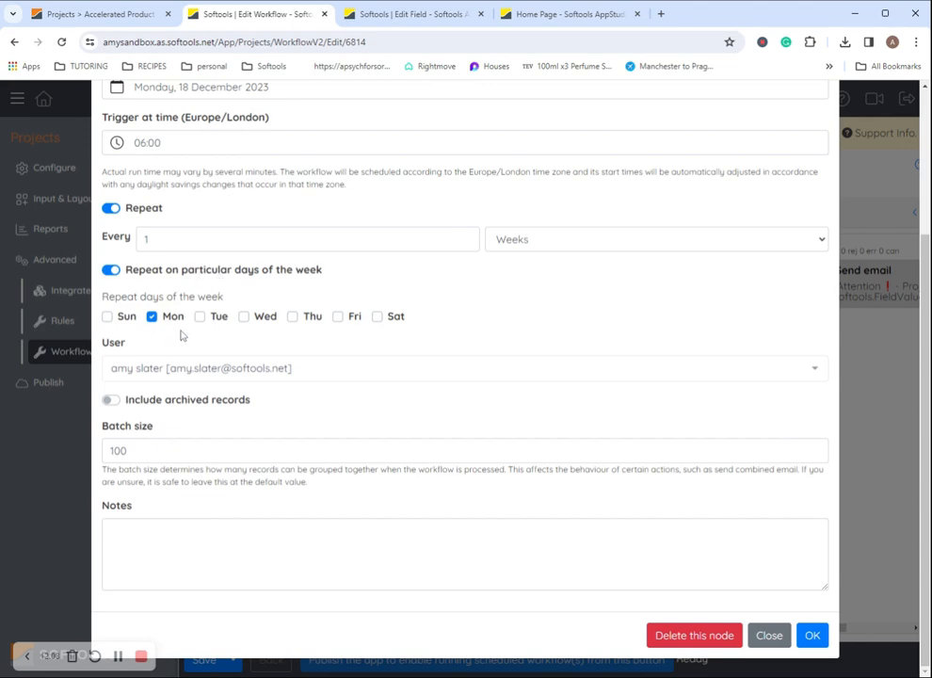
left_click(812, 635)
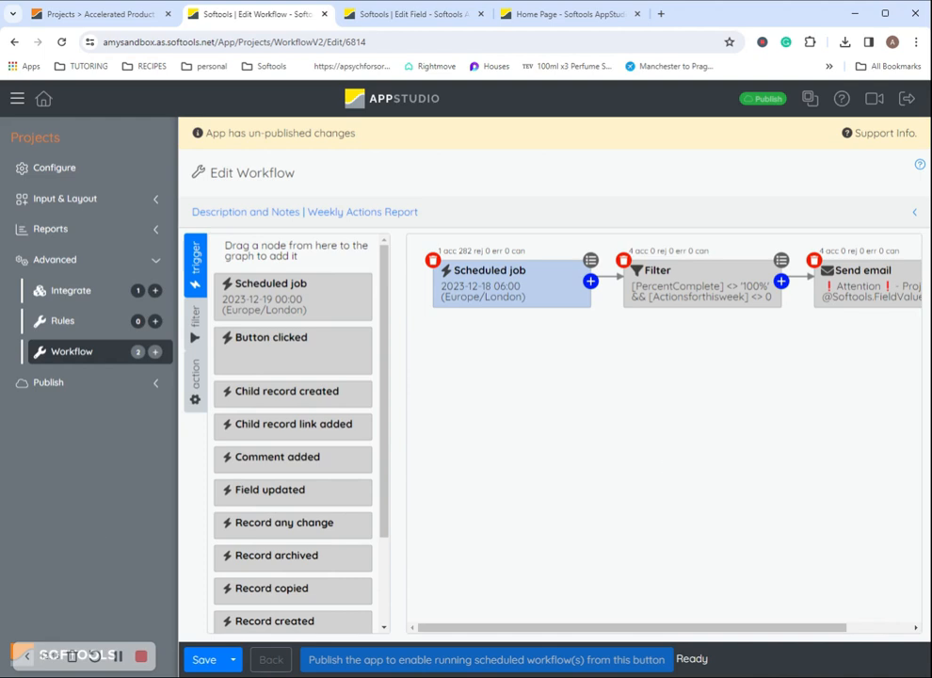
Review the filter step's PercentComplete and Actionsforthisweek conditions, leaving them unchanged
double_click(633, 273)
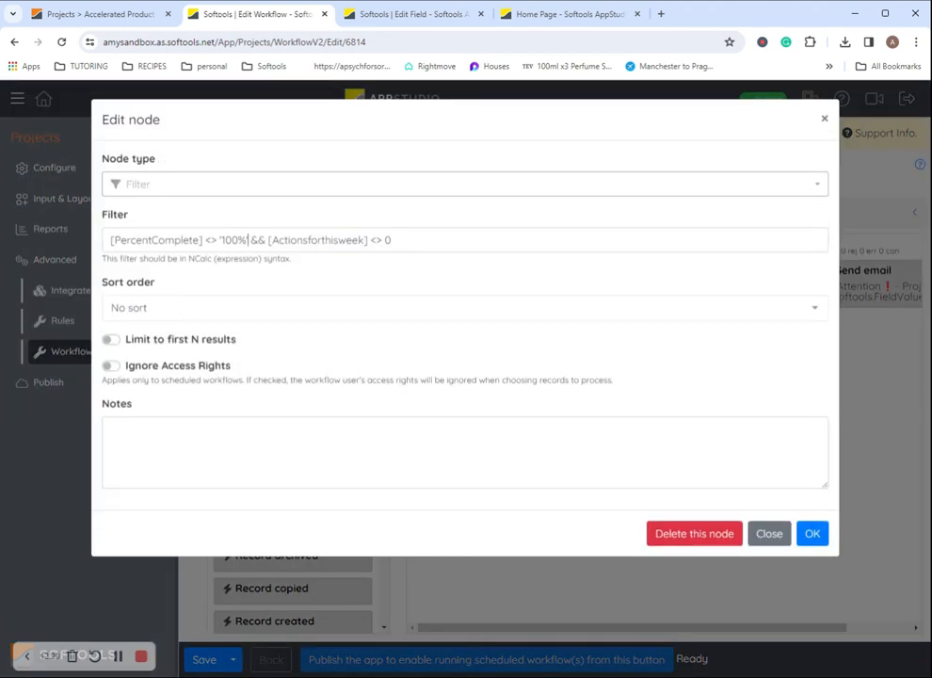
left_click_drag(247, 240, 59, 261)
left_click(202, 241)
left_click(389, 240)
left_click(390, 240)
left_click_drag(364, 240, 272, 240)
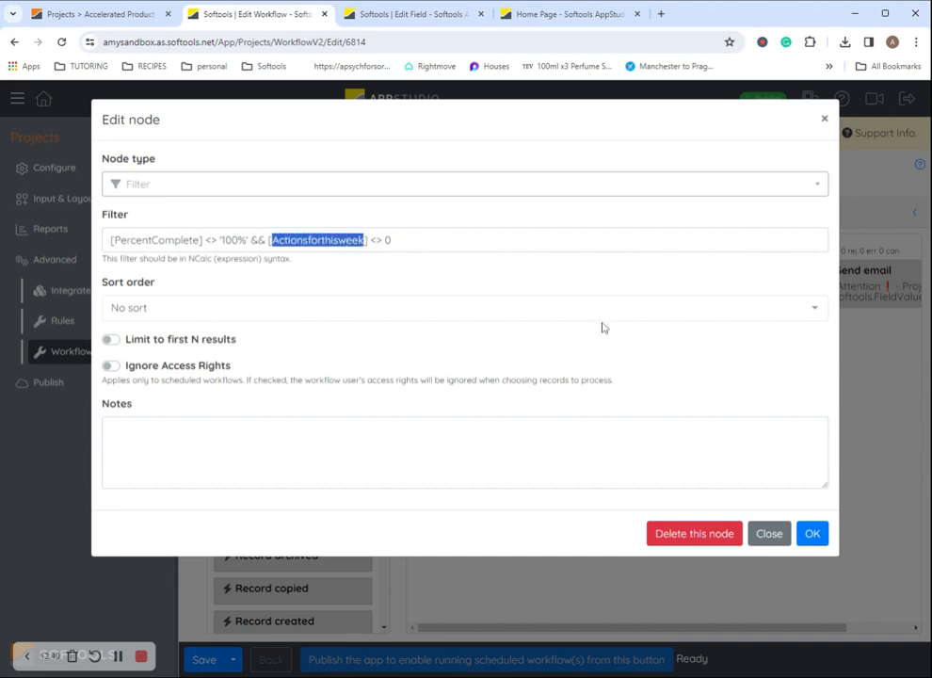
left_click(874, 409)
Review the send-email step's subject, then save the weekly workflow
left_click(881, 303)
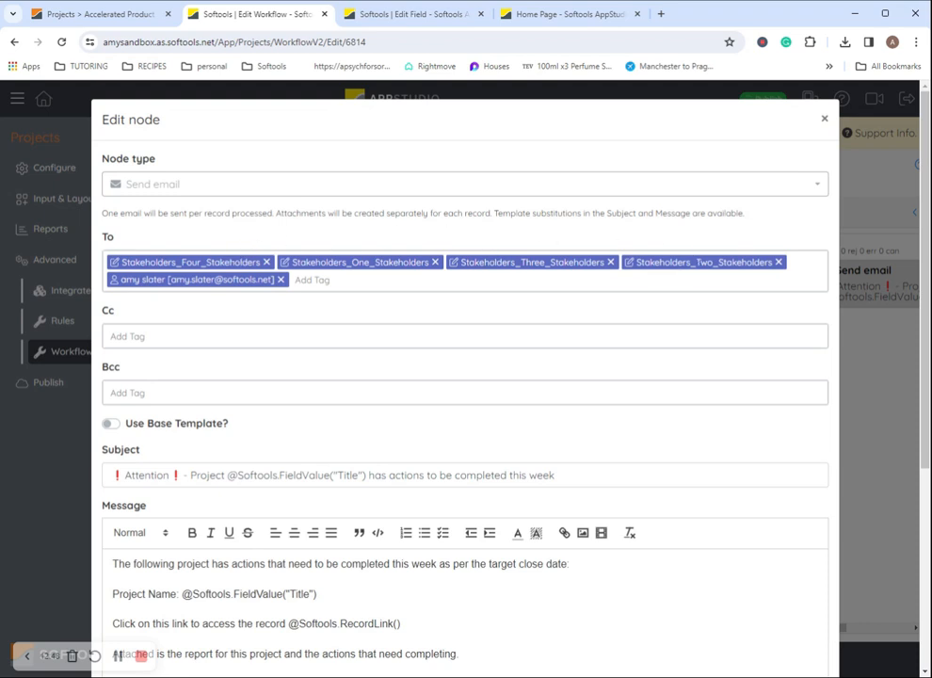
scroll(191, 318, "down", 3)
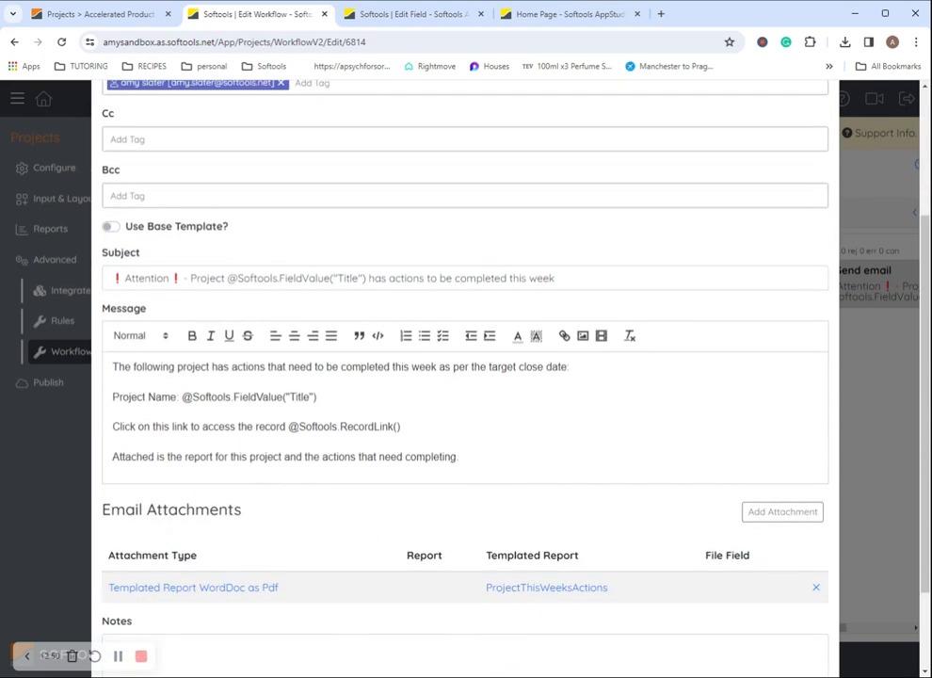
left_click_drag(111, 278, 557, 278)
left_click(557, 277)
scroll(465, 377, "down", 2)
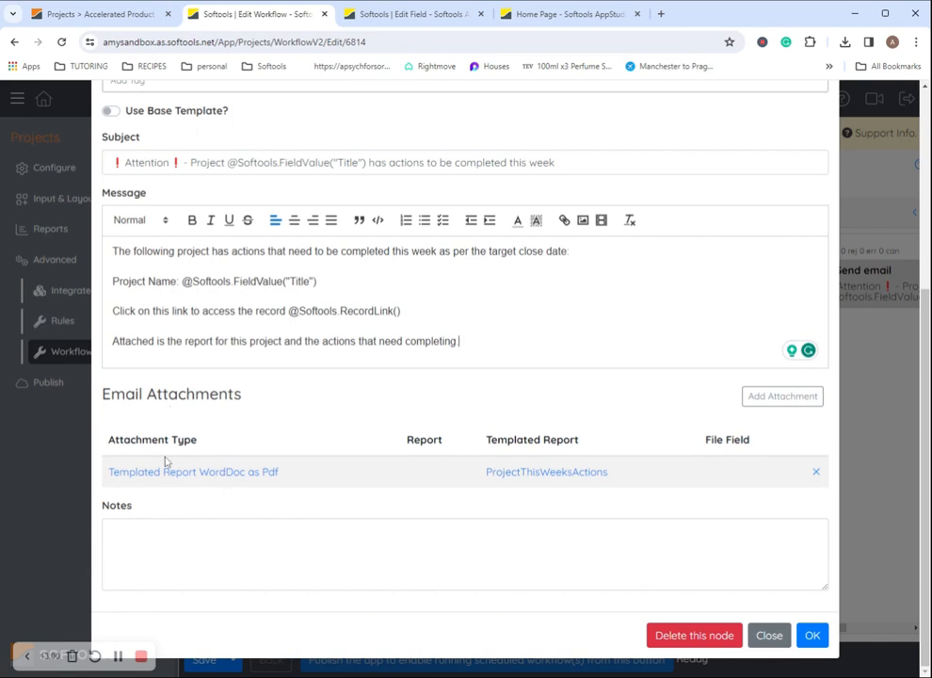
left_click(861, 466)
left_click(204, 666)
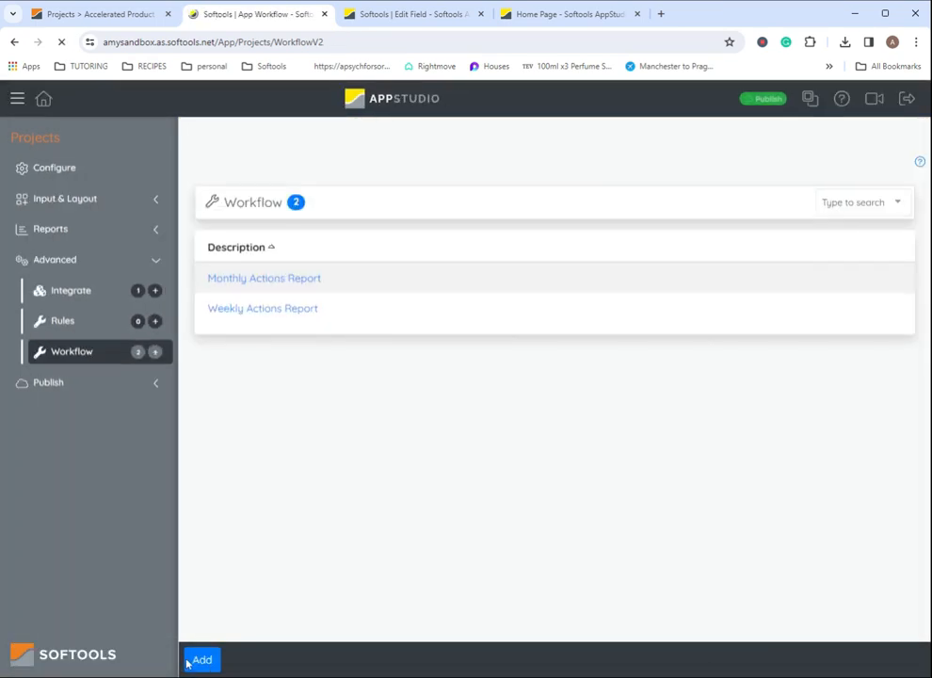
Set the Monthly Actions Report scheduled job to start 1 December 2023 at 06:00
left_click(275, 278)
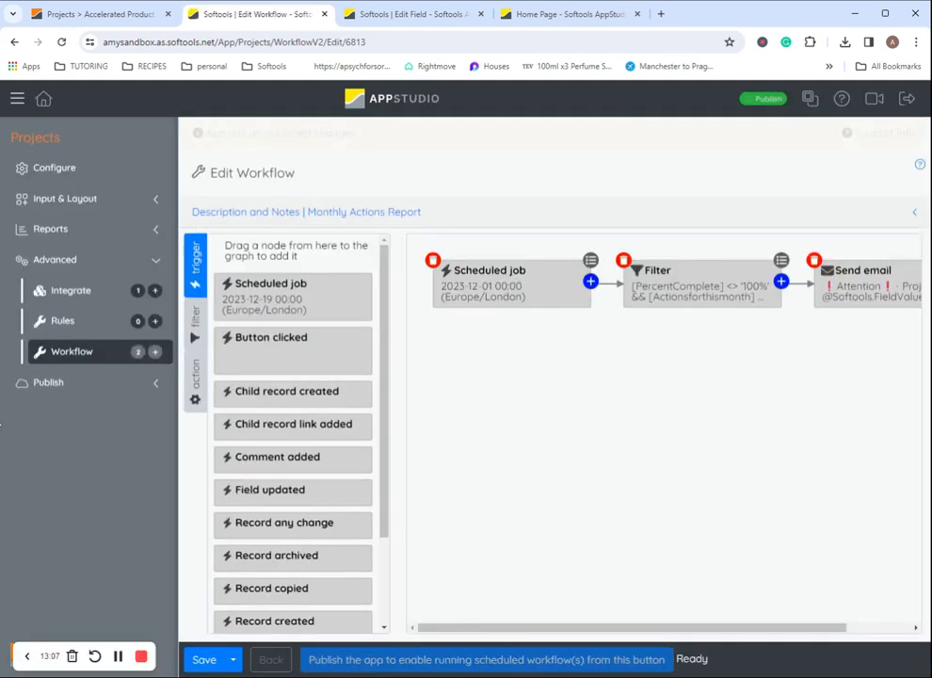
double_click(513, 279)
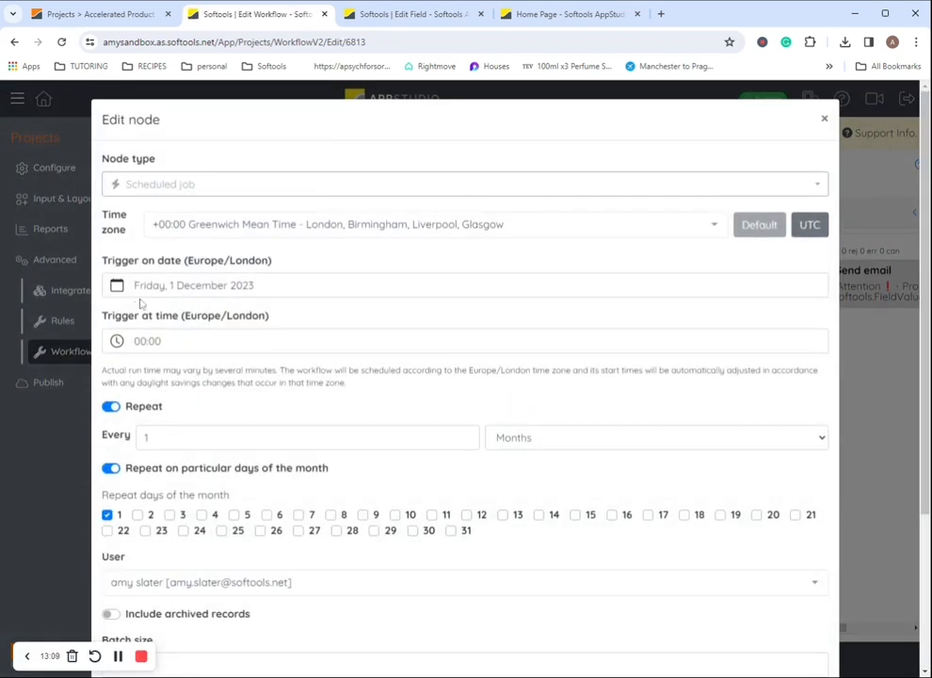
left_click(290, 282)
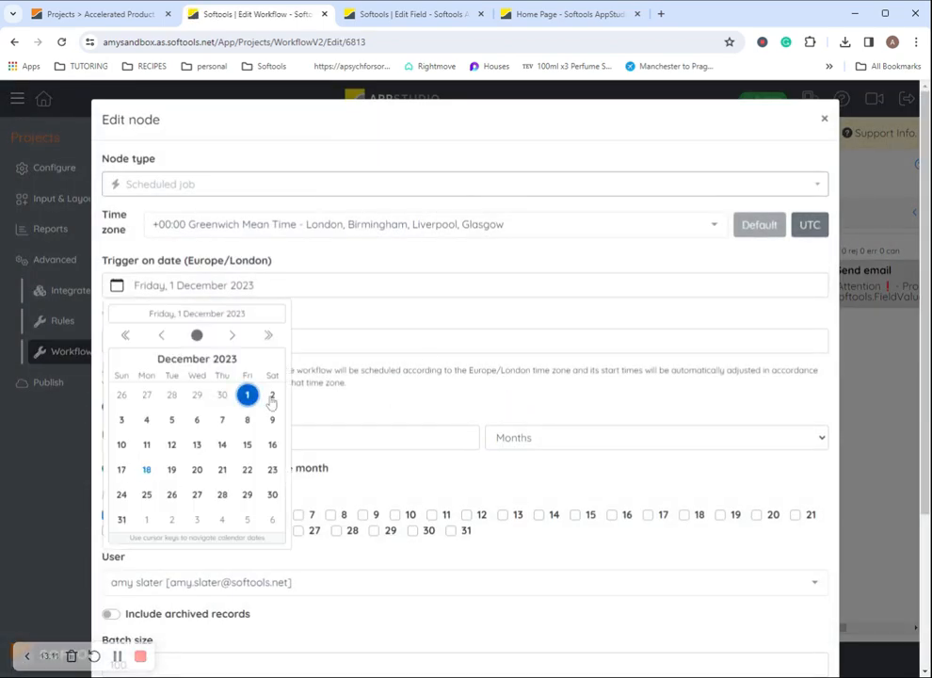
left_click(399, 342)
left_click(356, 389)
left_click(194, 343)
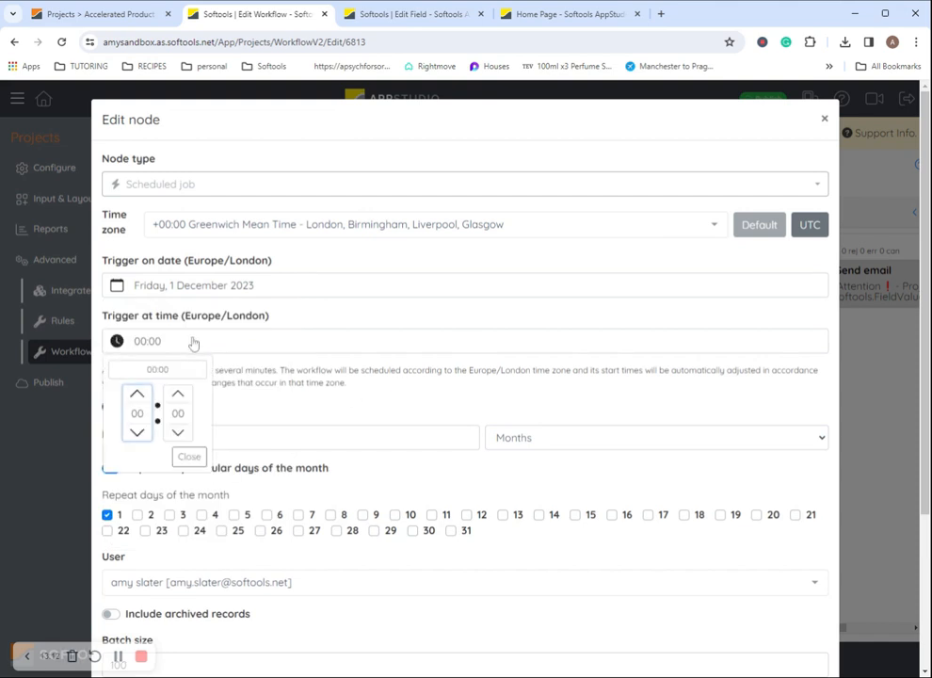
left_click(137, 394)
left_click(137, 393)
left_click(136, 394)
left_click(137, 393)
left_click(136, 394)
left_click(136, 393)
left_click(188, 455)
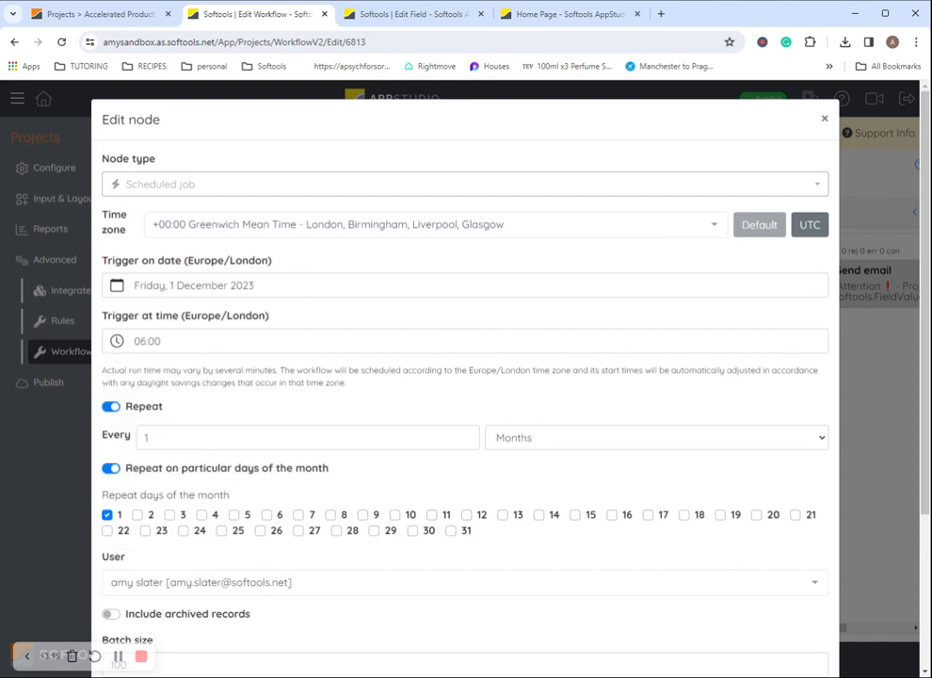
scroll(289, 354, "down", 2)
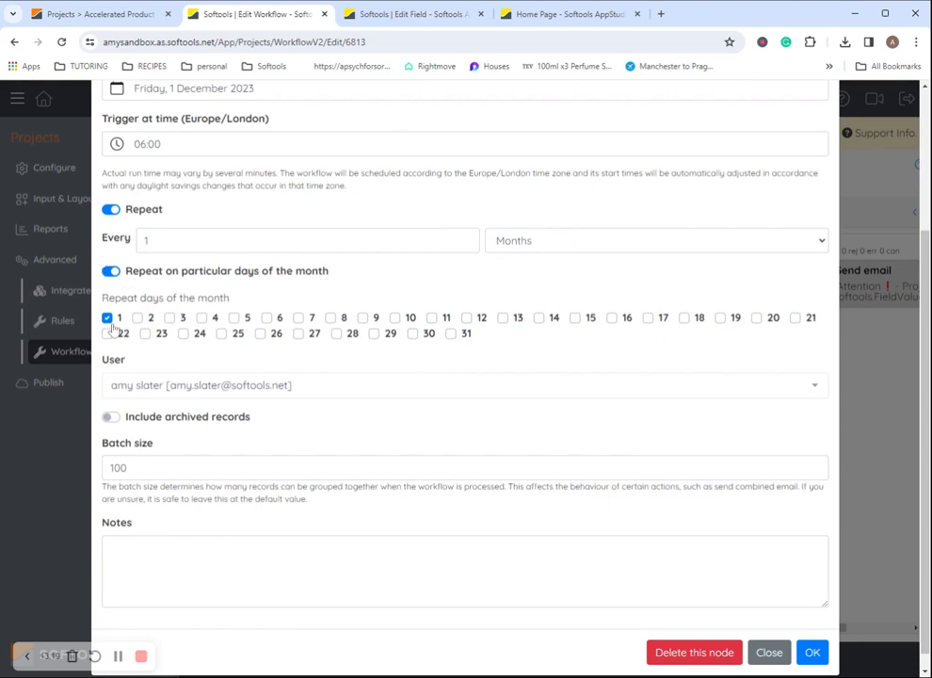
left_click(812, 654)
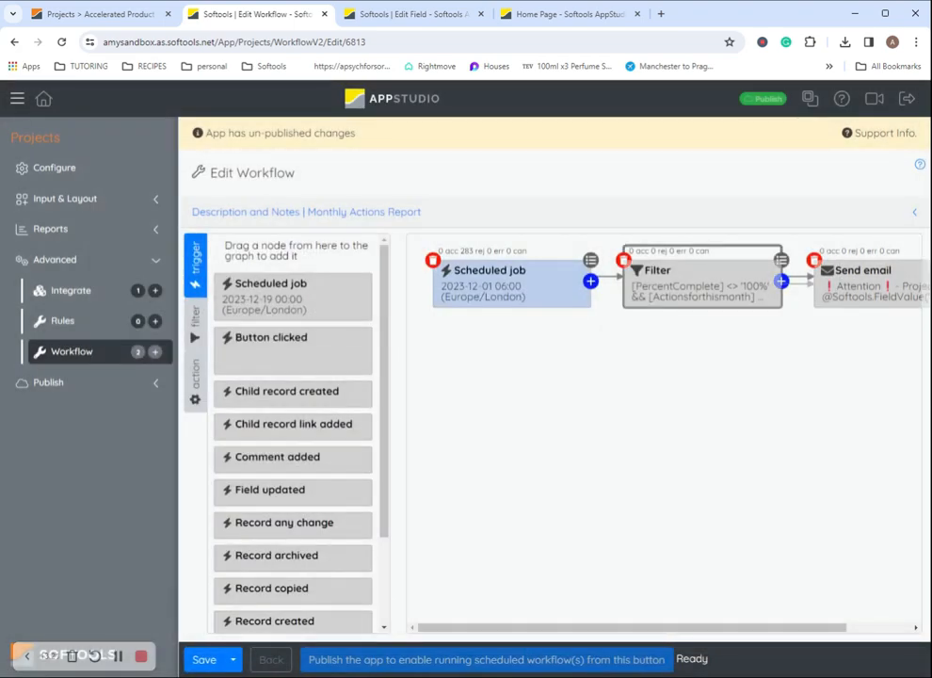
Check the filter's PercentComplete and Actionsforthismonth conditions, leaving them unchanged
left_click(703, 285)
left_click_drag(246, 239, 111, 239)
left_click(298, 239)
left_click_drag(271, 240, 372, 240)
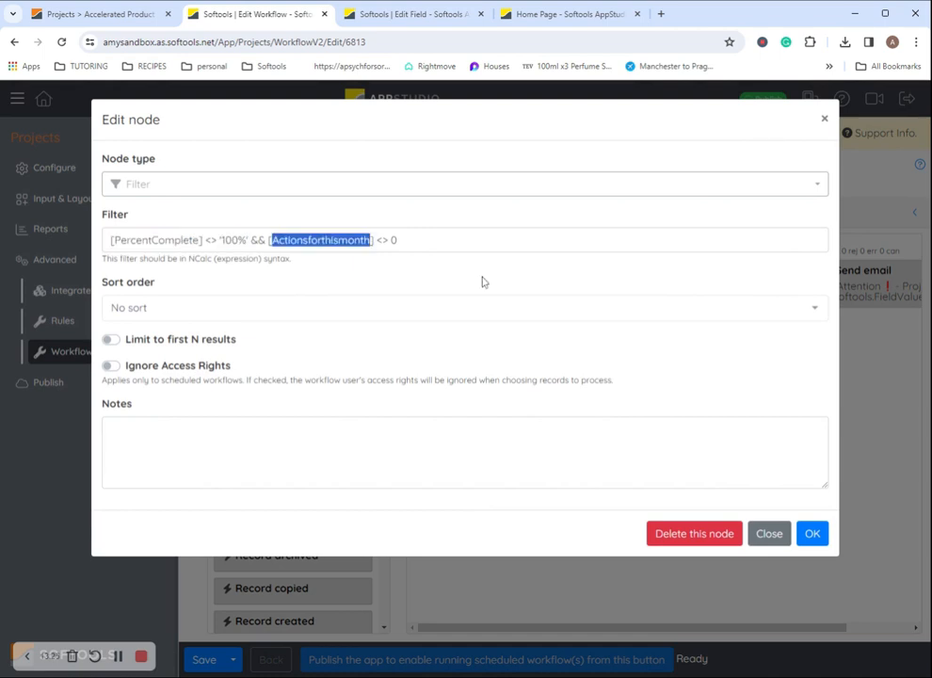
left_click(892, 391)
Review the send-email step's monthly subject, then save the monthly workflow
double_click(854, 288)
scroll(416, 299, "down", 1)
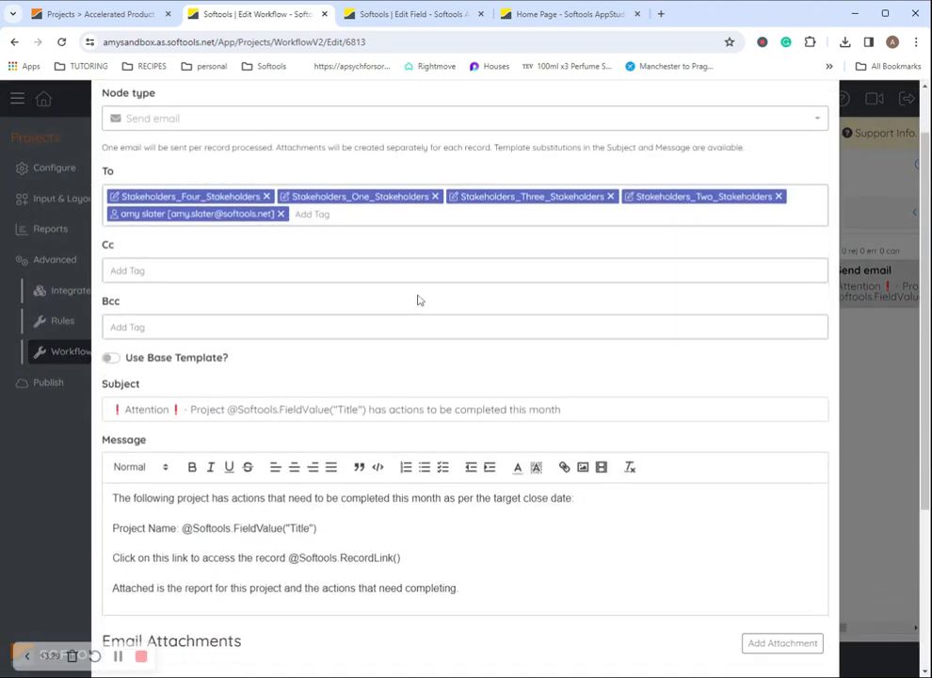
scroll(422, 294, "down", 5)
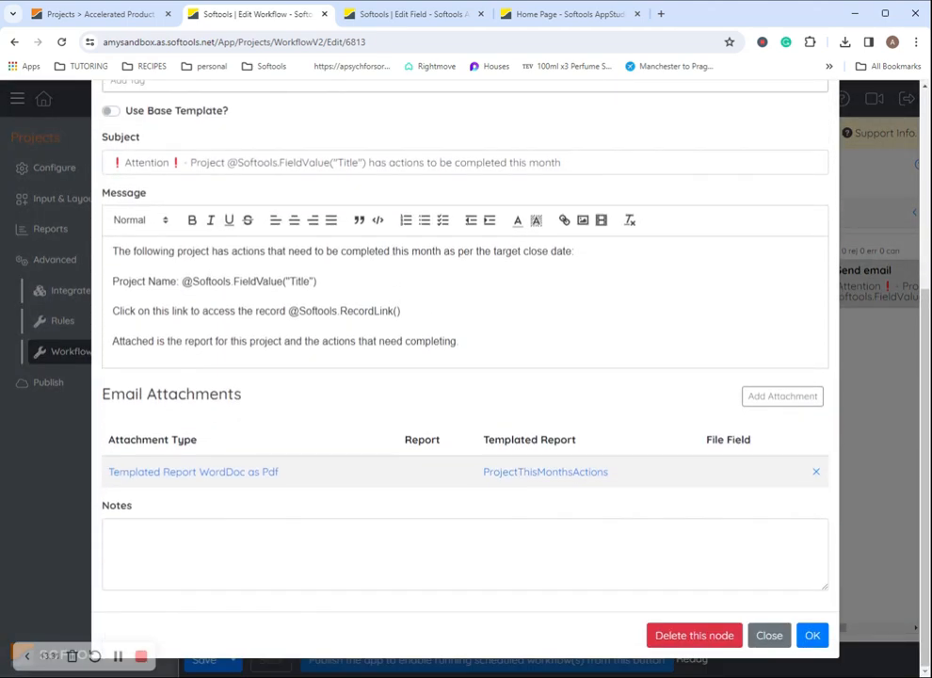
left_click_drag(562, 163, 529, 163)
left_click(566, 163)
left_click(811, 635)
left_click(204, 658)
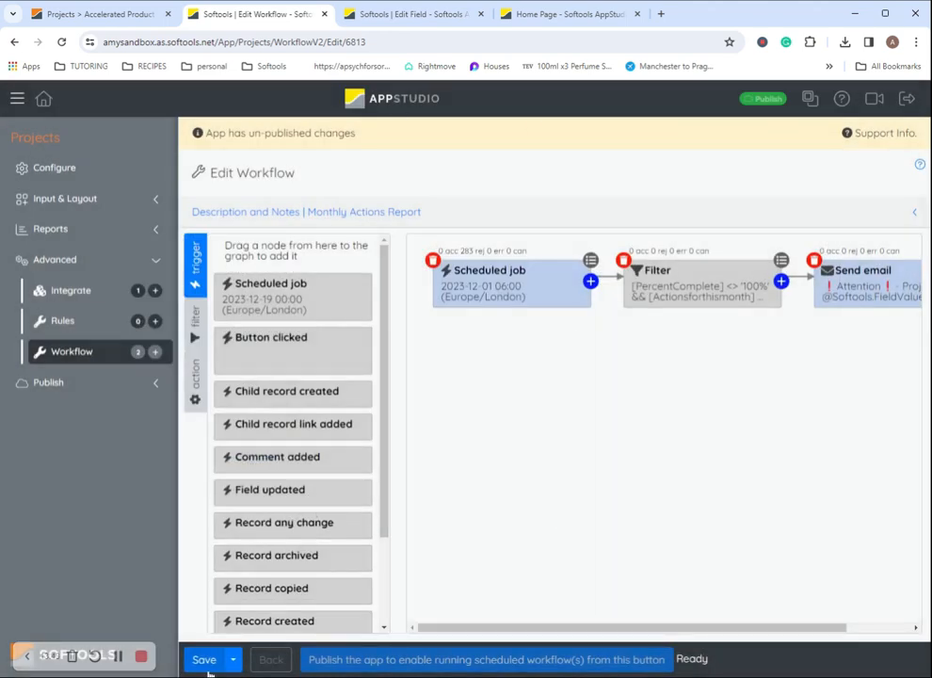